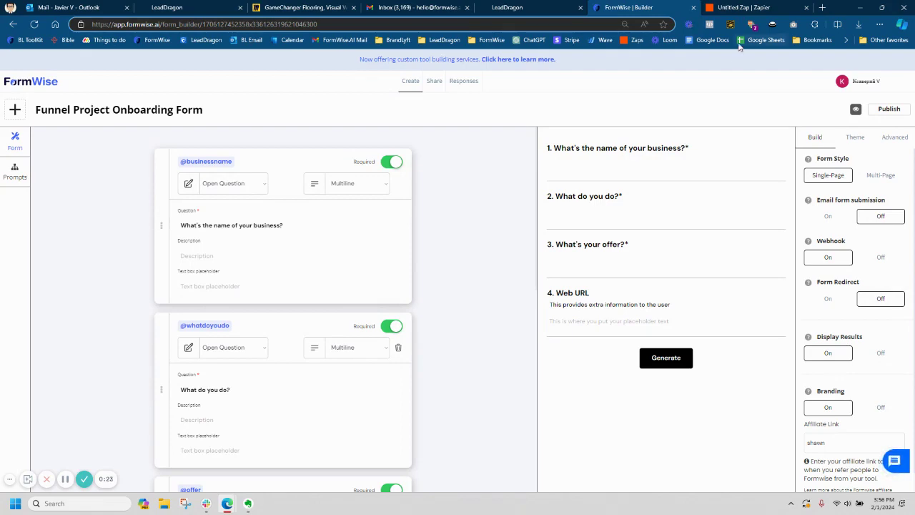
- Review the FormWise prompt flow down to the empty Webhook card, then switch to the Untitled Zap
click(744, 7)
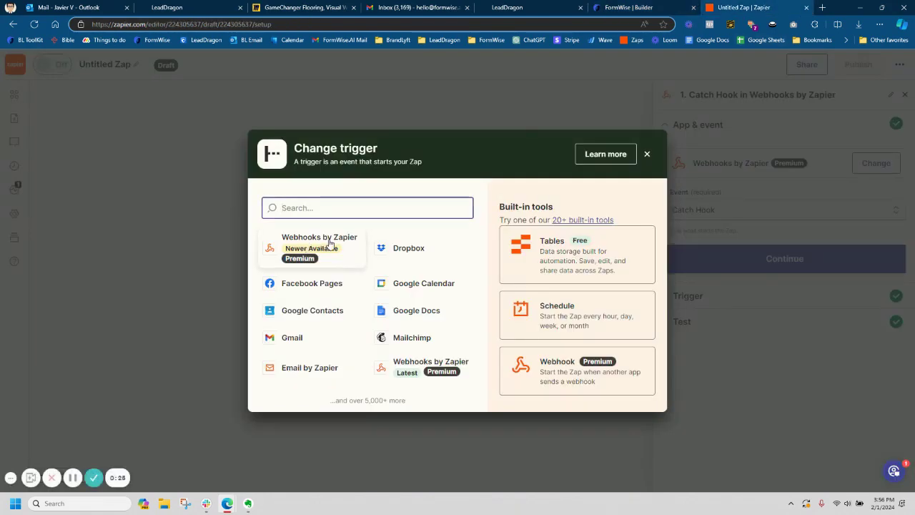
click(628, 7)
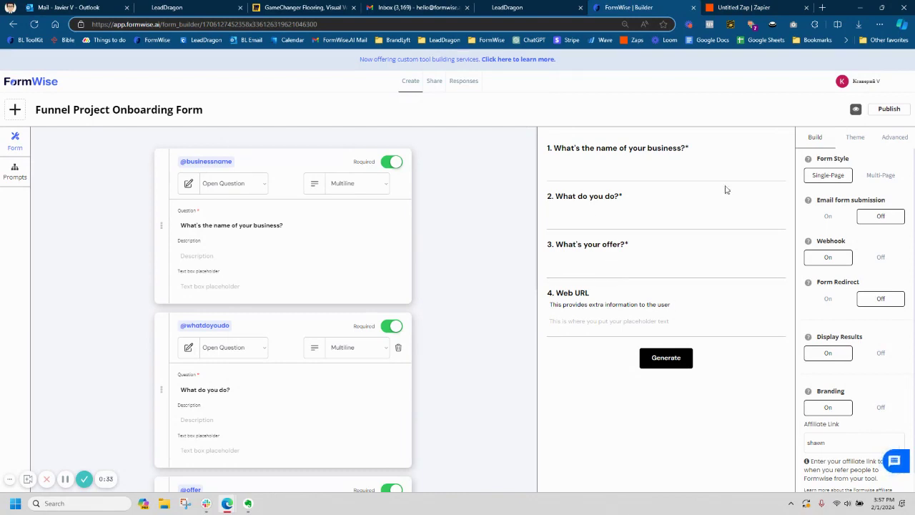
click(14, 172)
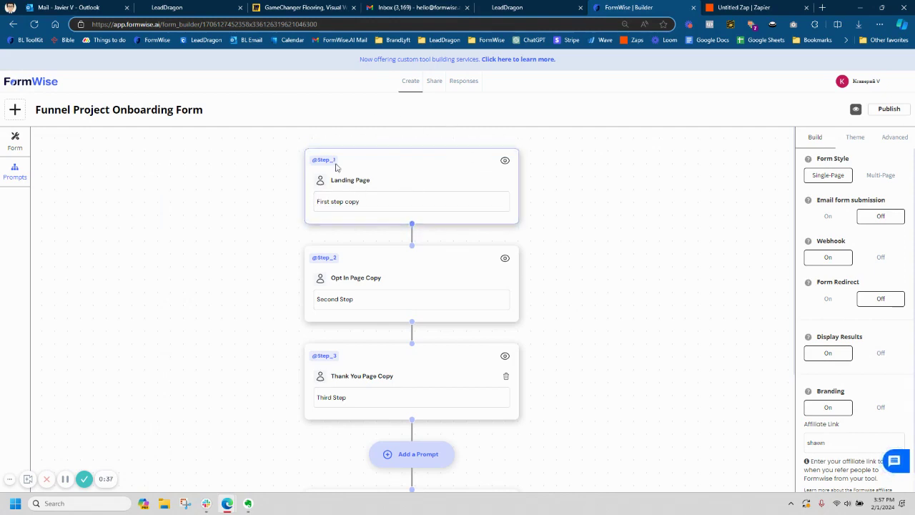
scroll(427, 304, down, 1)
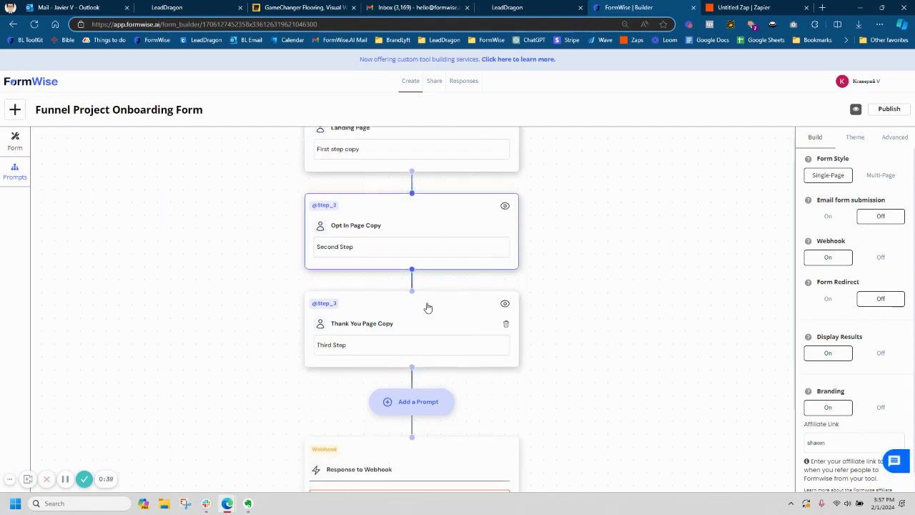
scroll(443, 337, up, 1)
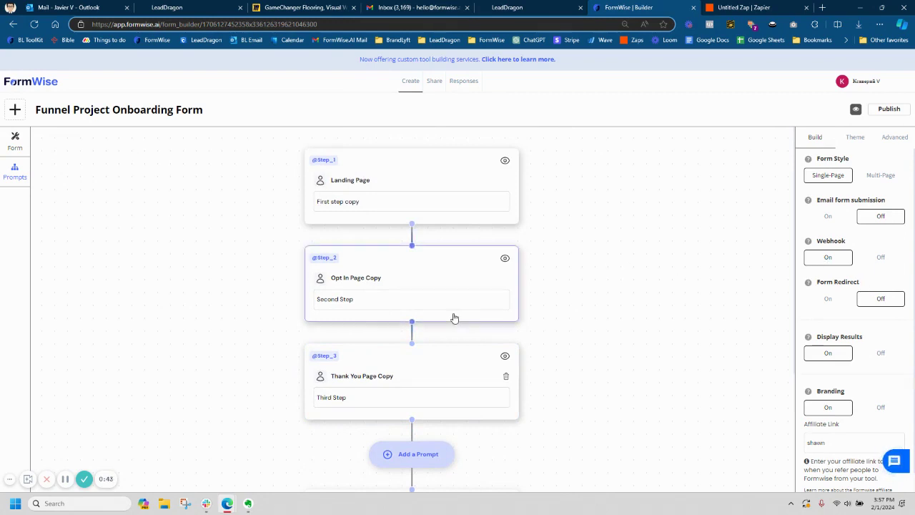
scroll(454, 317, down, 3)
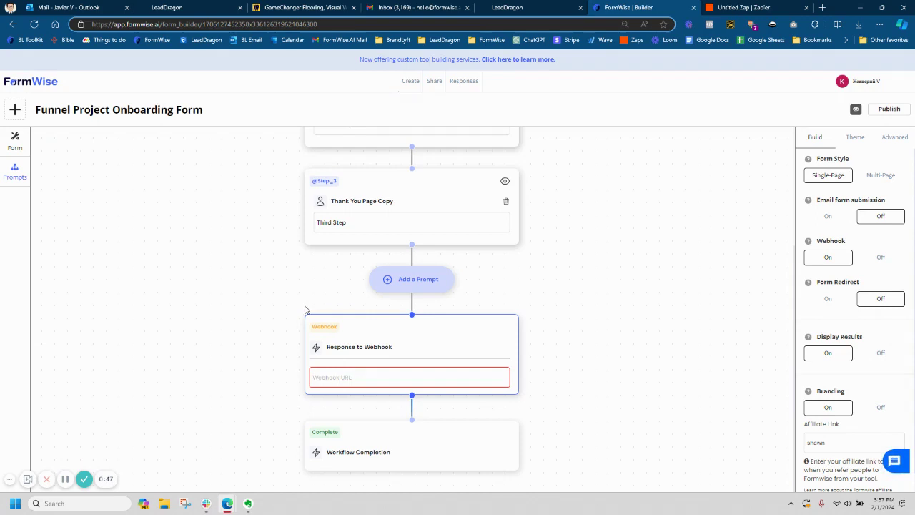
click(736, 8)
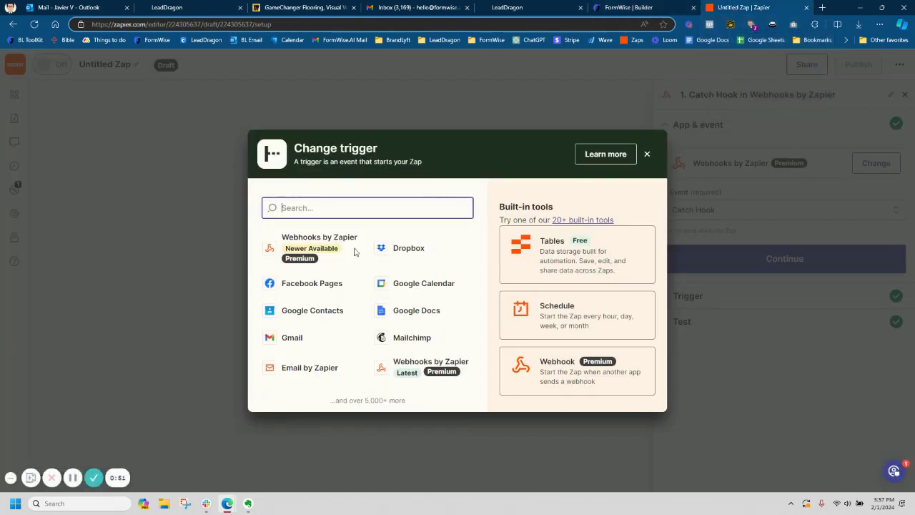
- Keep Webhooks by Zapier with the Catch Hook event, continue to the Test step, and copy the webhook URL
click(299, 249)
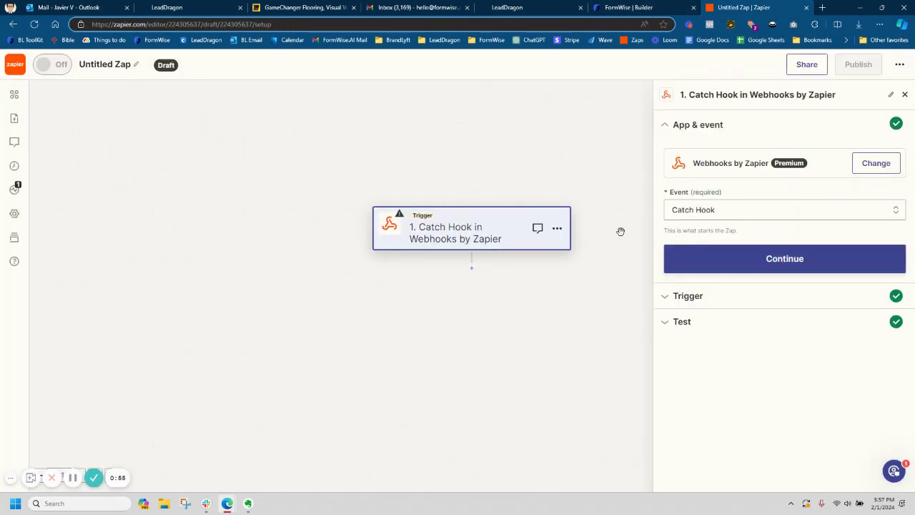
click(726, 206)
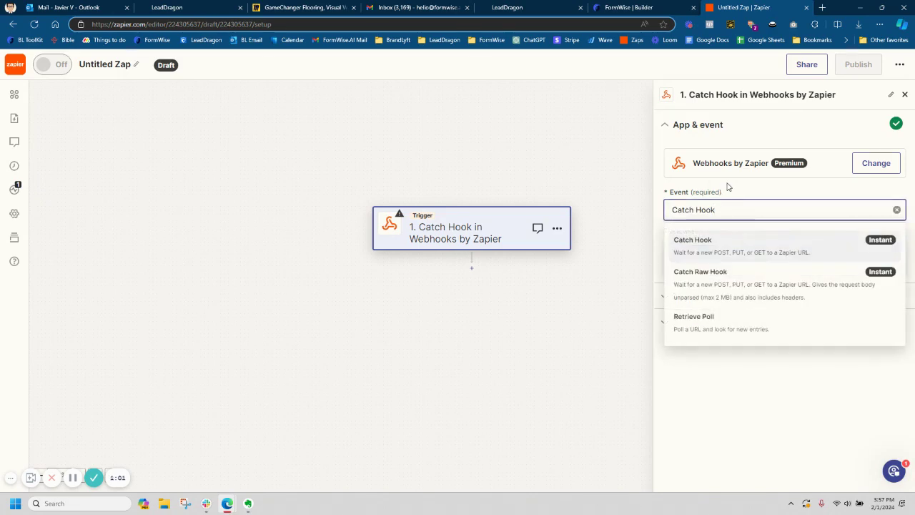
click(730, 189)
click(778, 262)
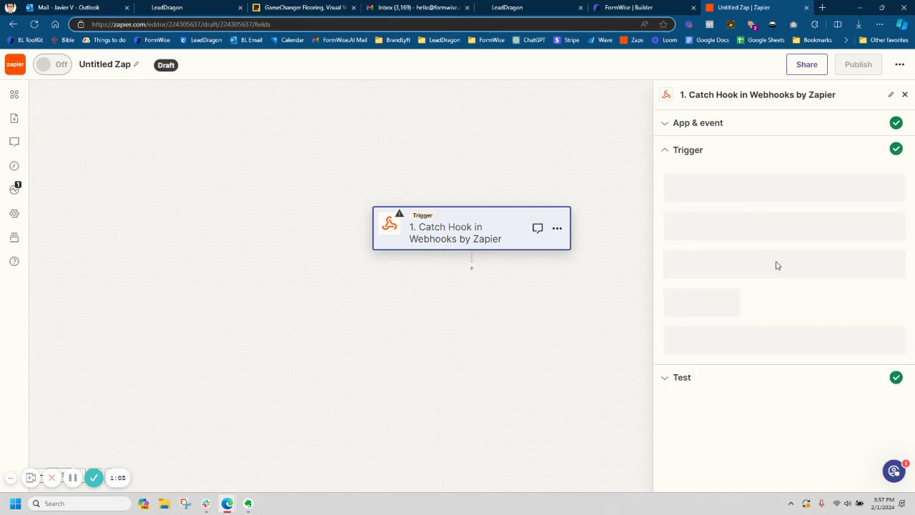
click(766, 250)
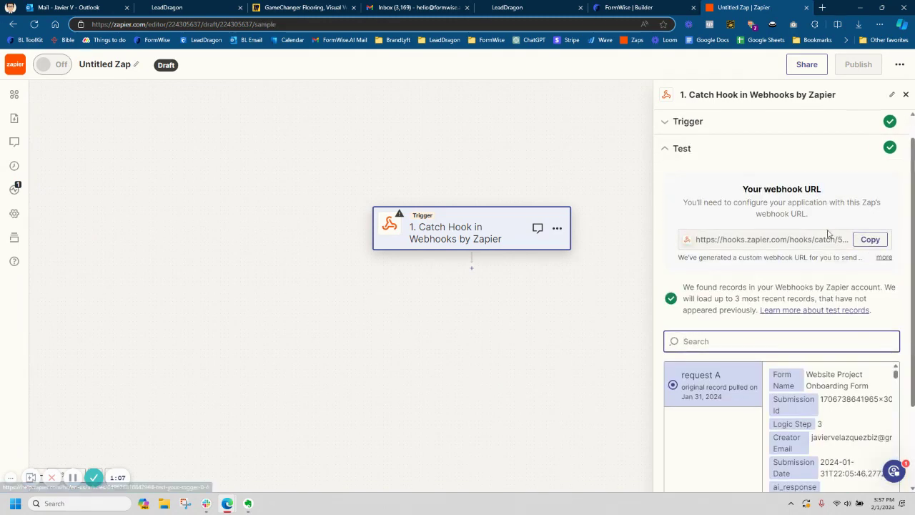
scroll(818, 317, down, 1)
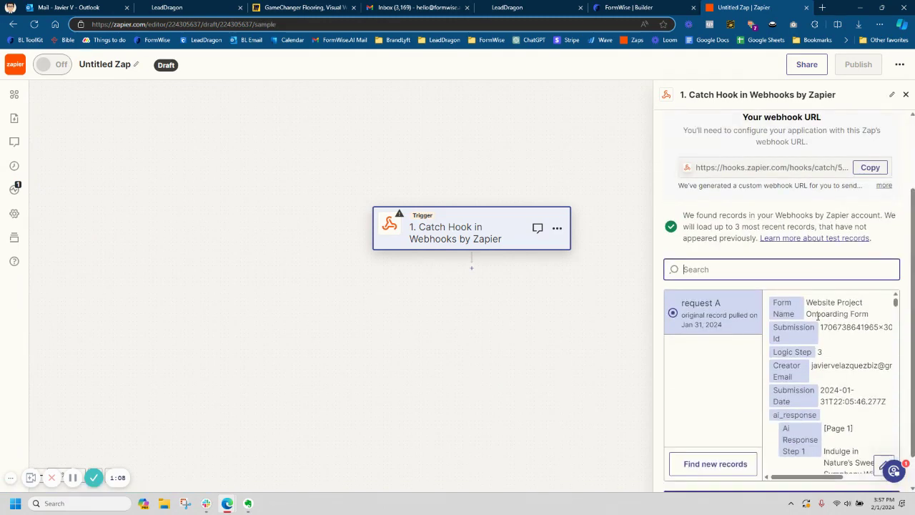
click(870, 167)
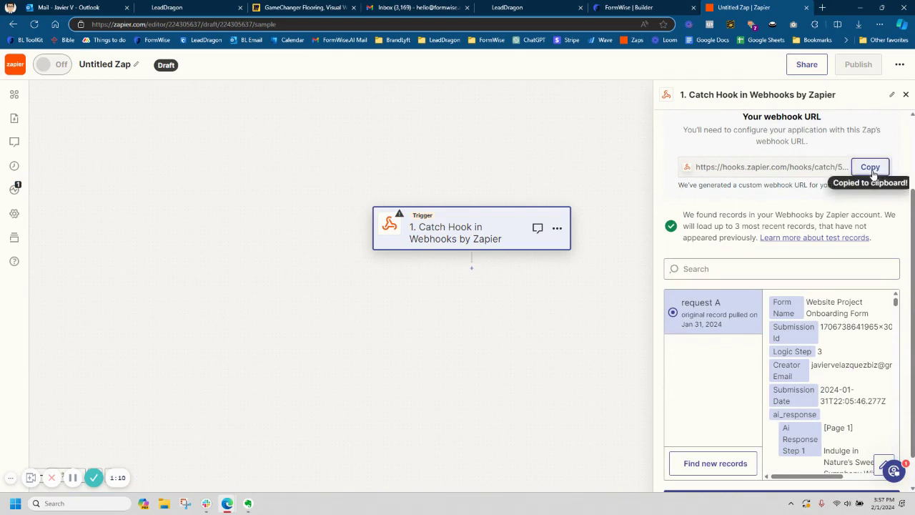
- Paste the Zapier hook URL into FormWise's Webhook URL field, publish the form, and preview it
click(646, 8)
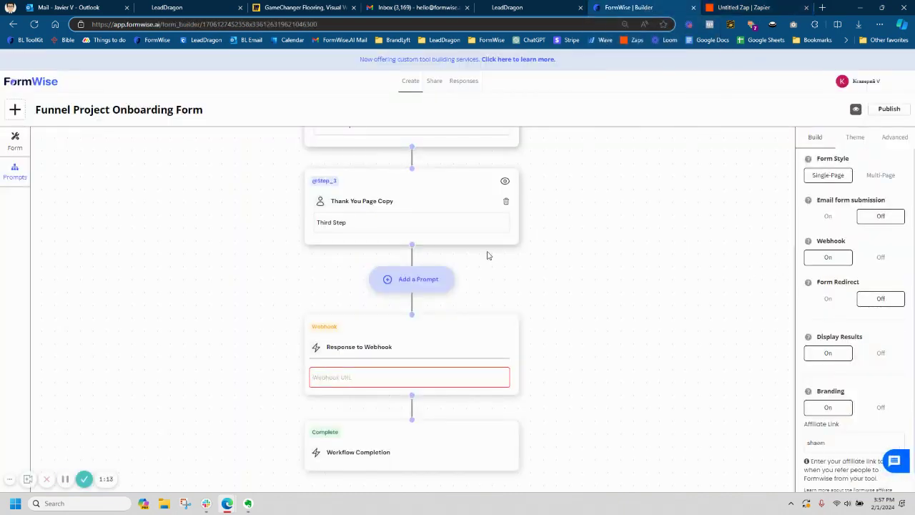
click(363, 377)
key(ctrl+v)
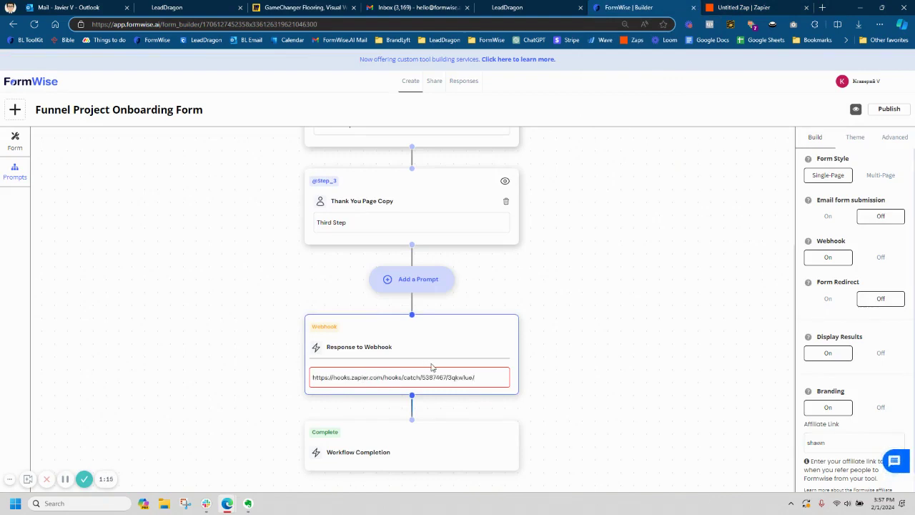
click(431, 367)
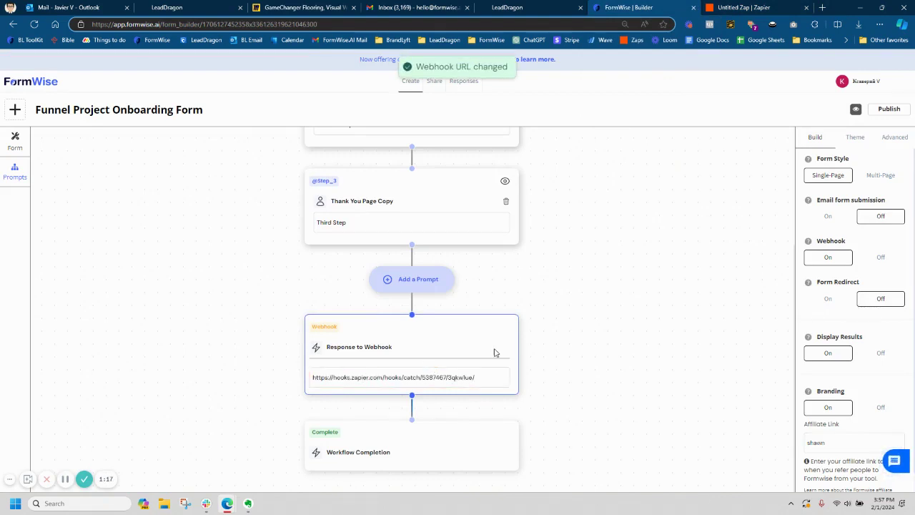
click(894, 110)
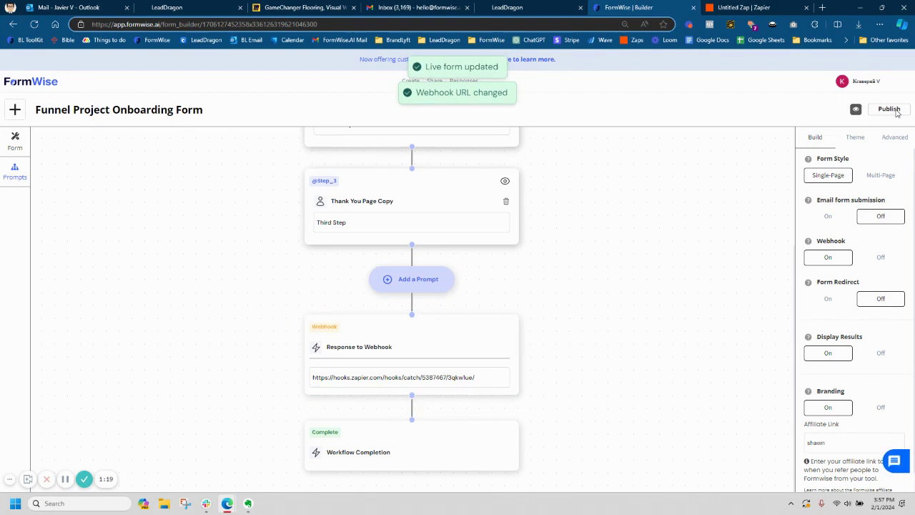
click(858, 113)
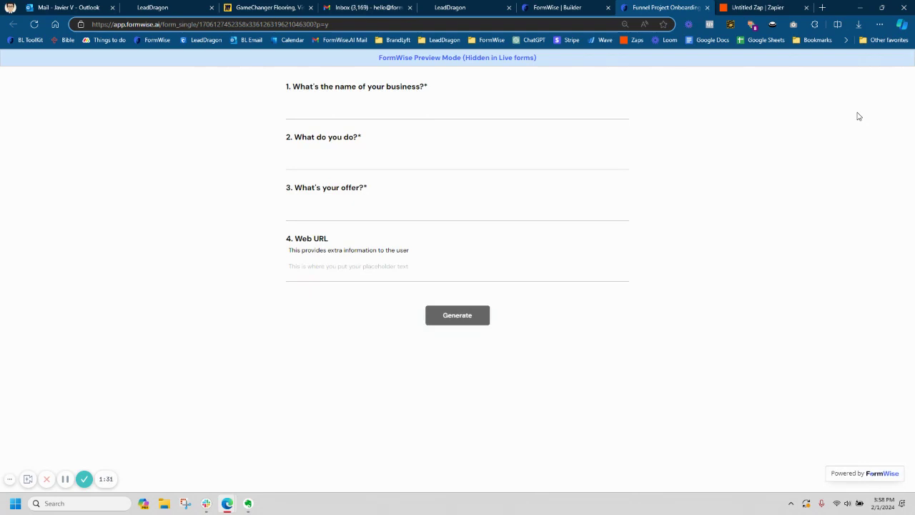
- Revisit the Step_1 Landing Page prompt in FormWise, then return to the Zap's Catch Hook test records
click(550, 7)
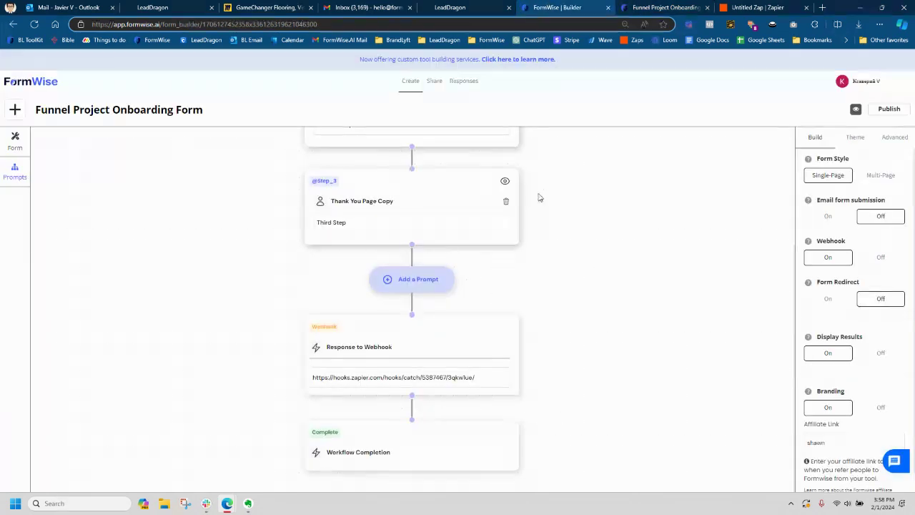
scroll(428, 215, up, 2)
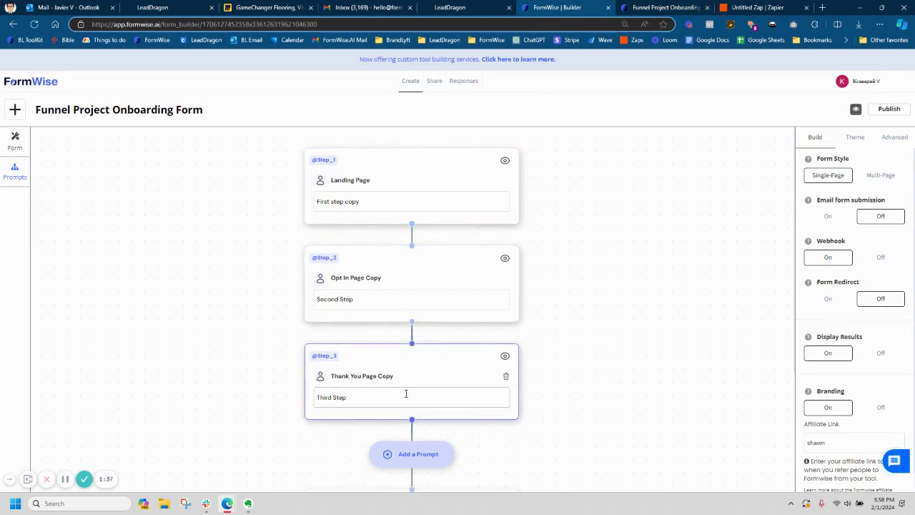
click(396, 176)
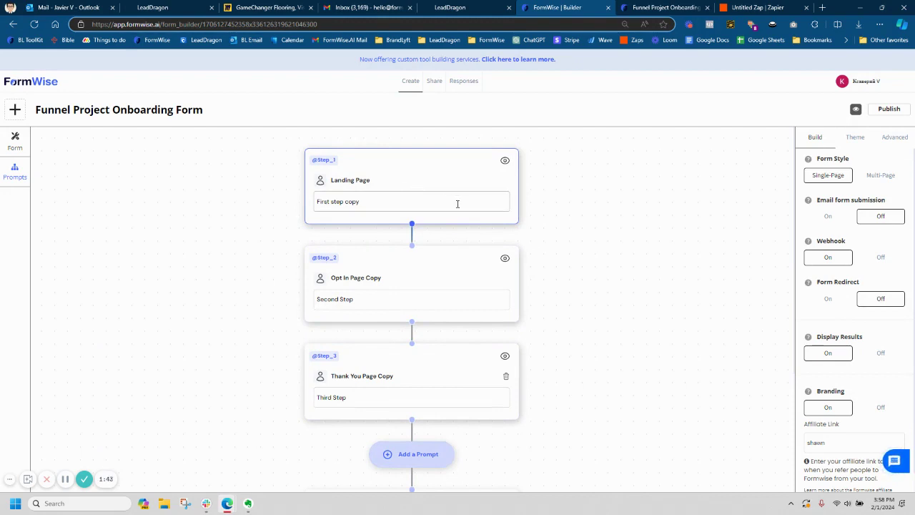
click(762, 7)
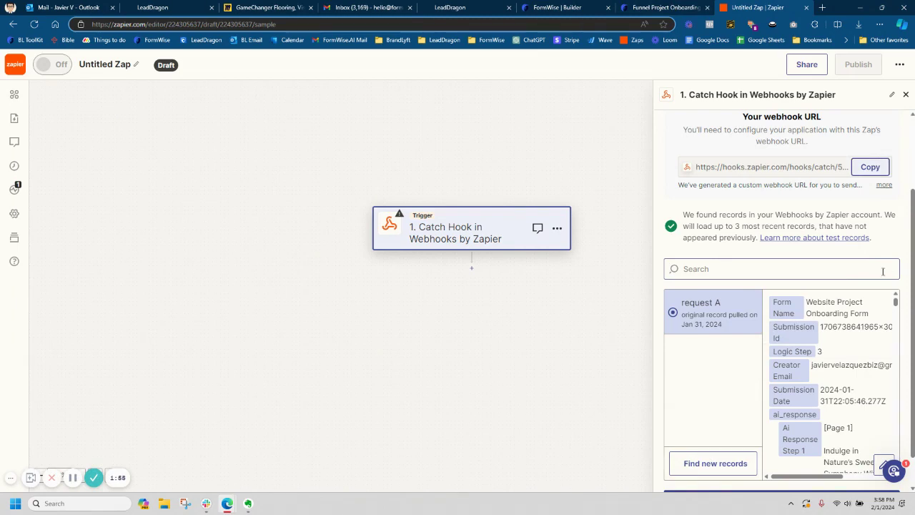
- Scroll through request A's fields to inspect its AI responses and form_data
scroll(884, 400, down, 1)
scroll(884, 403, up, 1)
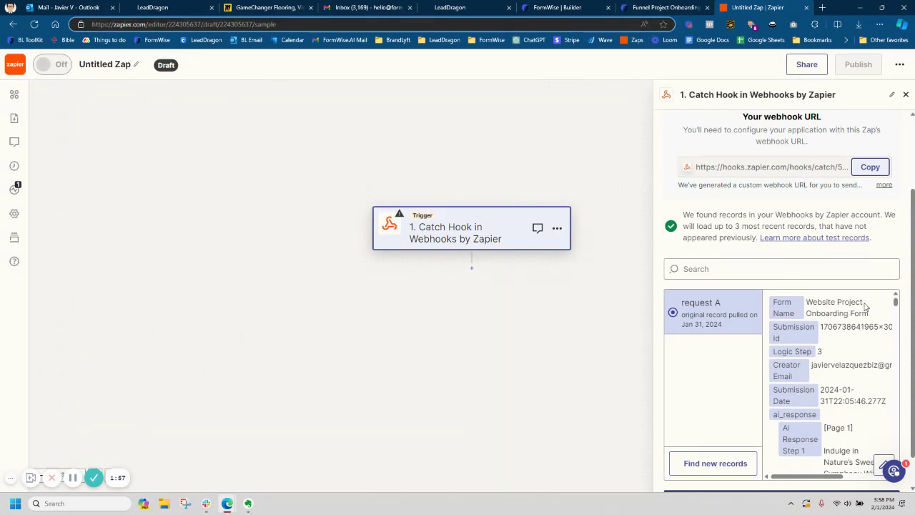
scroll(858, 329, down, 3)
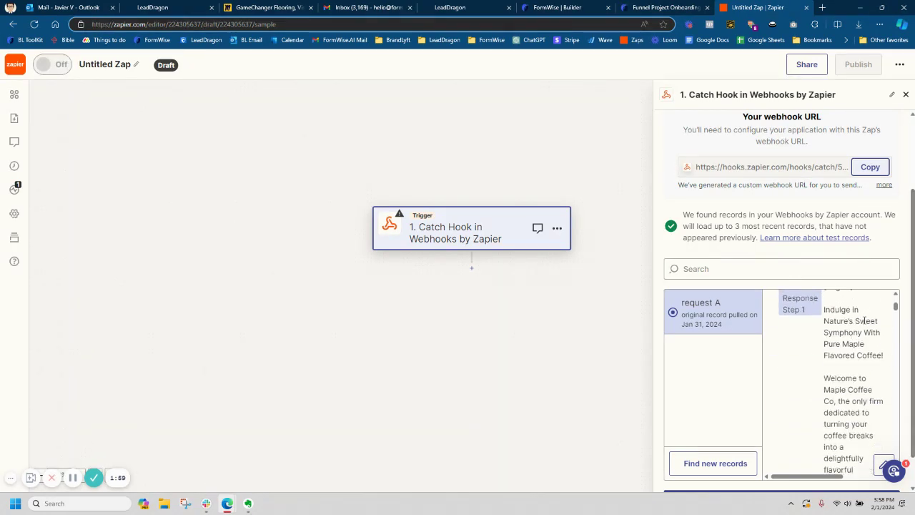
scroll(864, 320, up, 1)
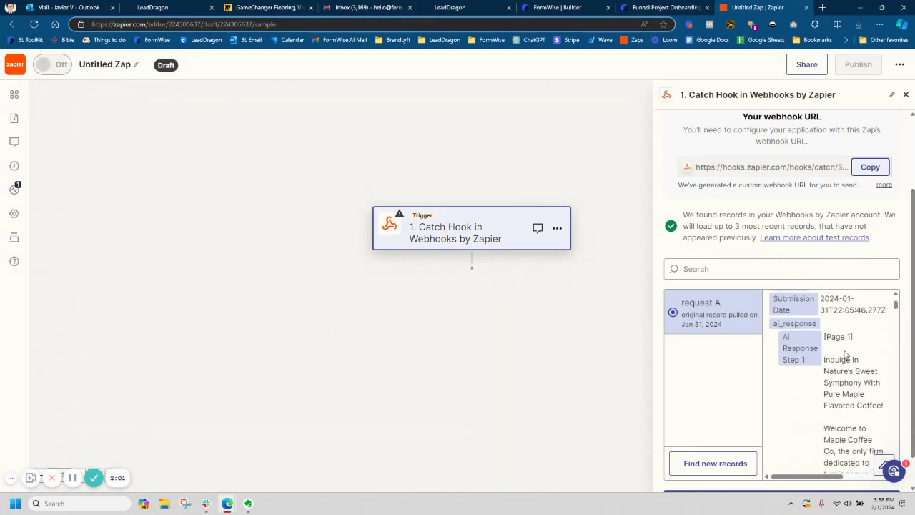
scroll(845, 356, down, 10)
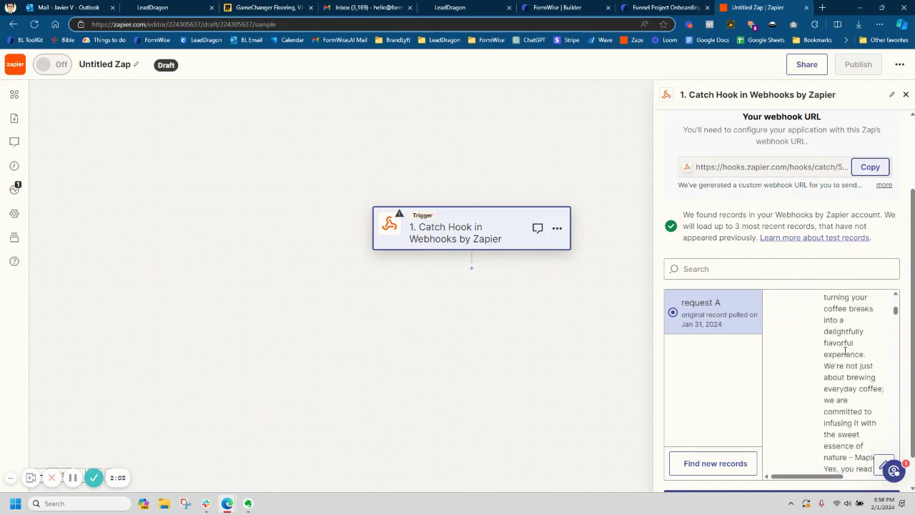
scroll(845, 355, up, 10)
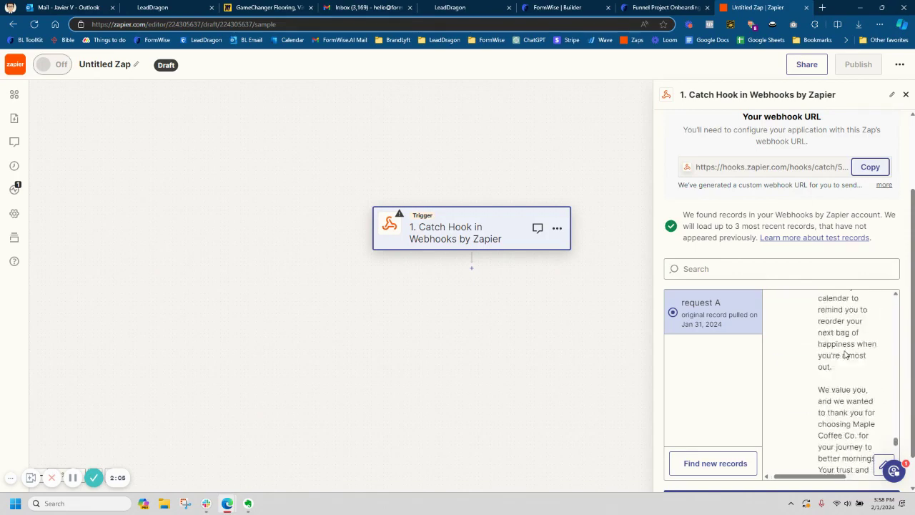
scroll(845, 355, up, 8)
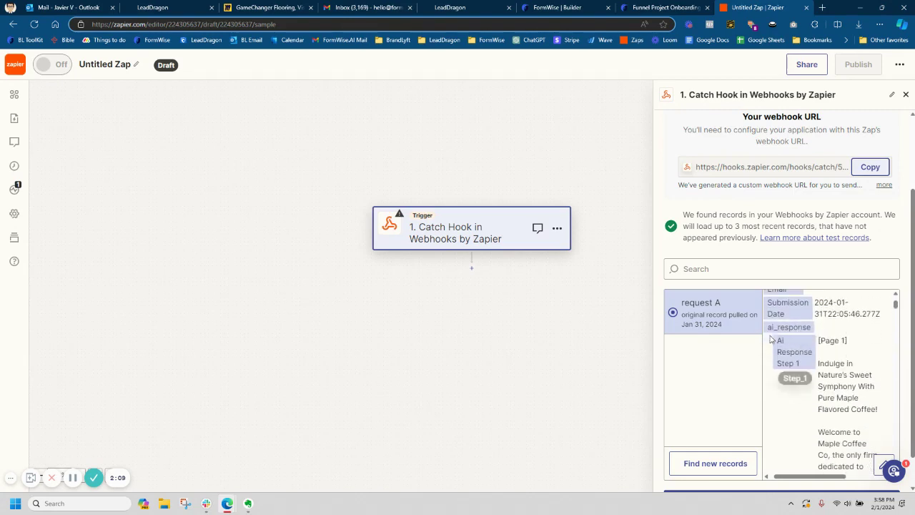
scroll(804, 369, down, 10)
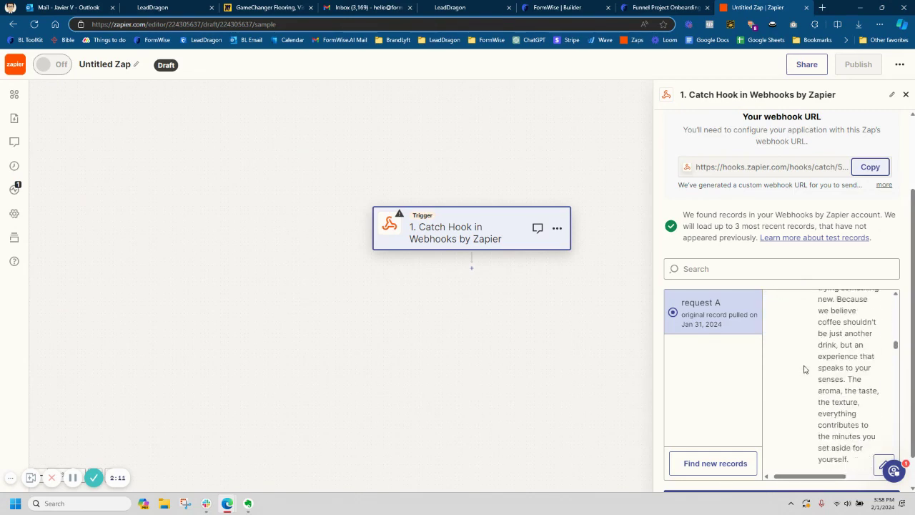
scroll(804, 368, down, 4)
scroll(801, 373, up, 4)
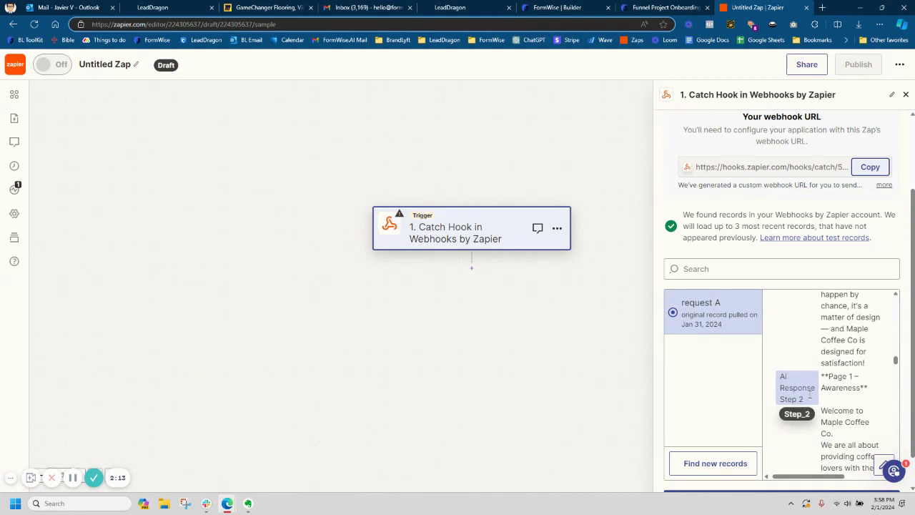
scroll(801, 401, down, 5)
scroll(796, 407, down, 5)
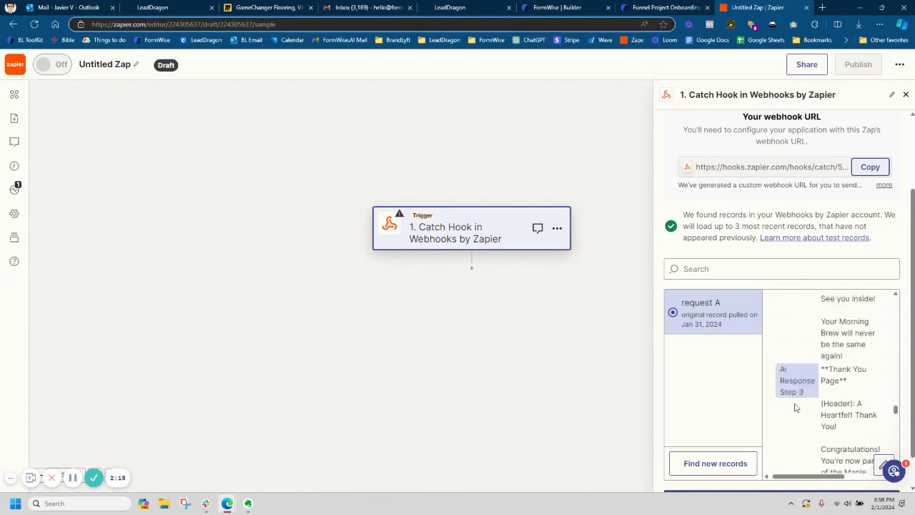
scroll(847, 413, down, 5)
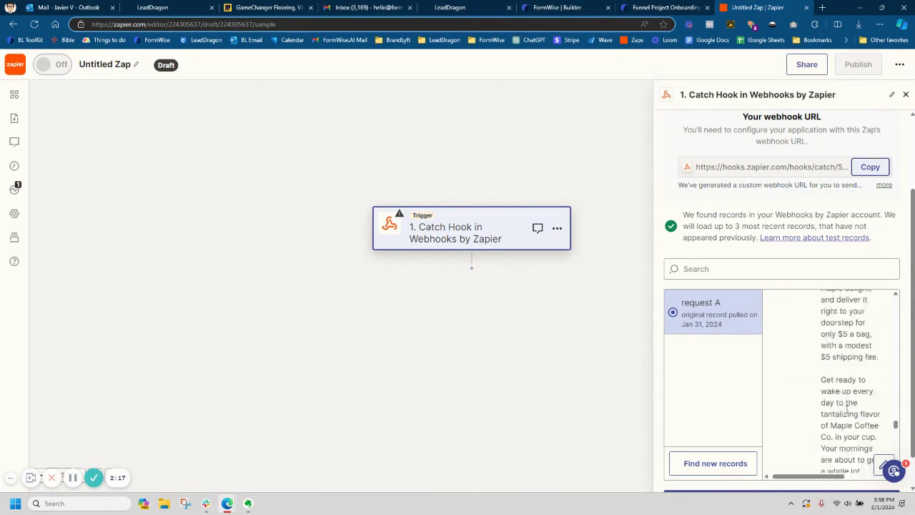
scroll(847, 409, down, 1)
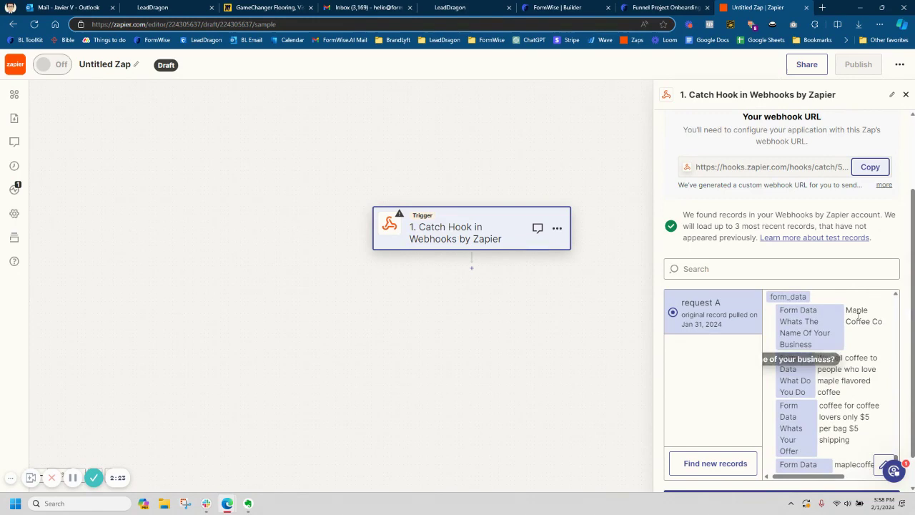
scroll(861, 381, down, 1)
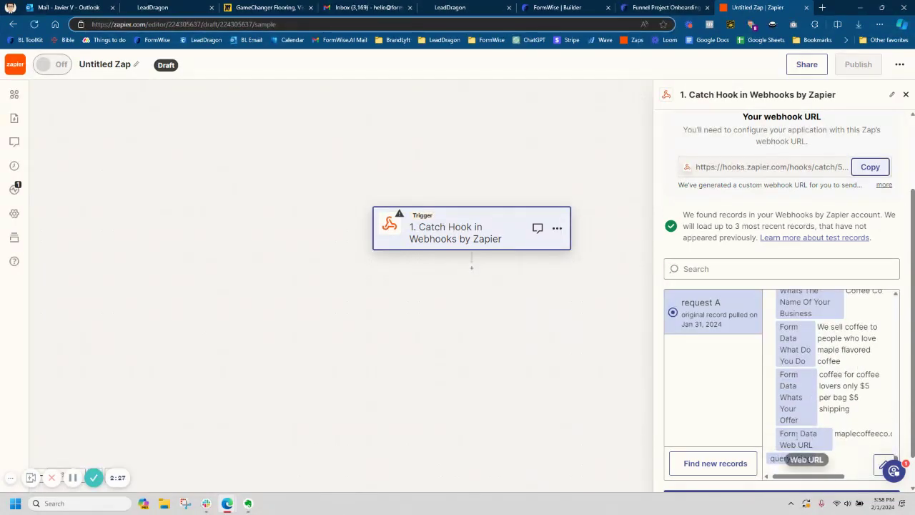
scroll(862, 425, up, 6)
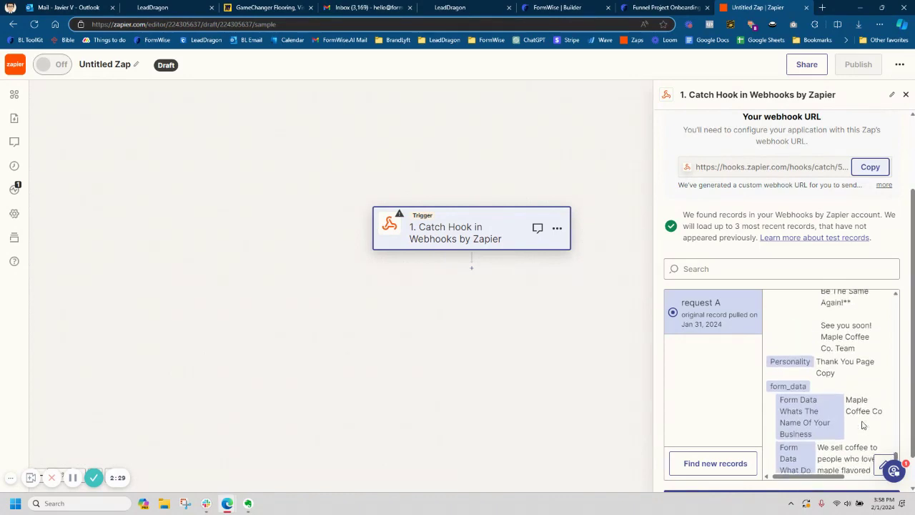
scroll(865, 422, up, 10)
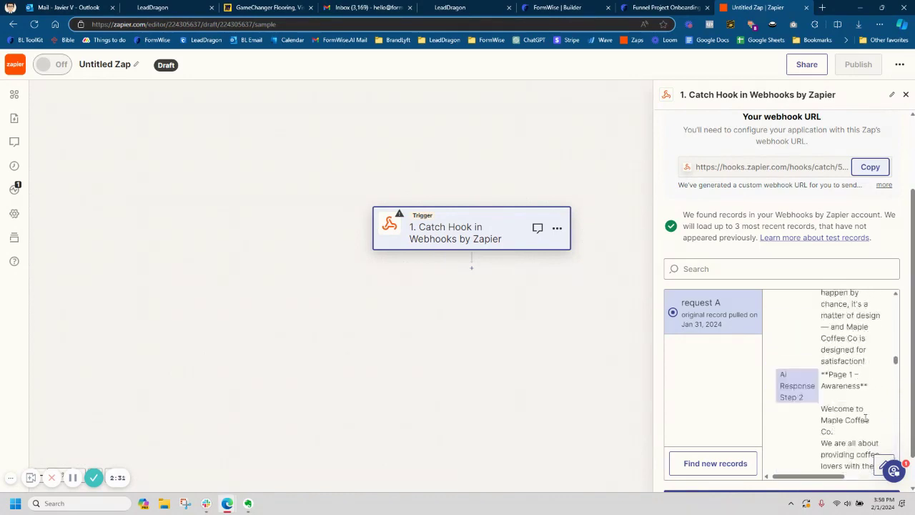
scroll(773, 246, down, 1)
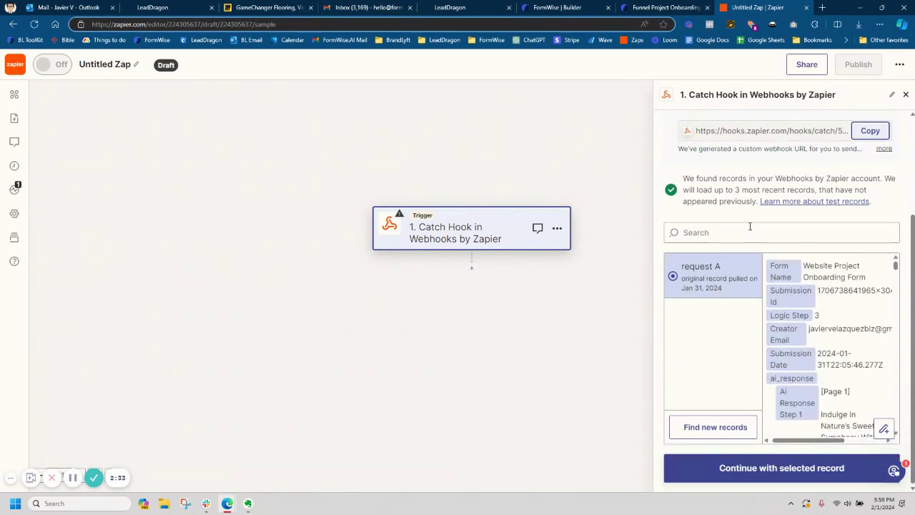
- Continue with request A and choose Google Docs as the step 2 action app
click(728, 465)
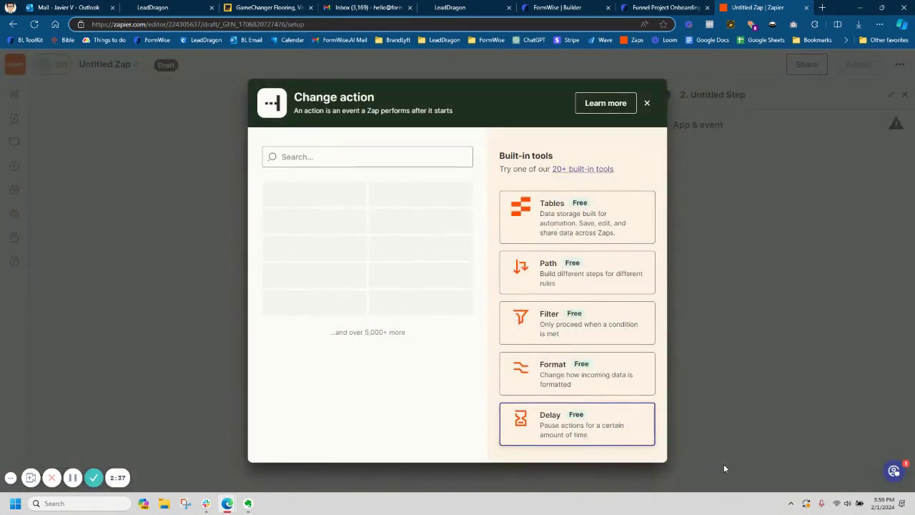
click(389, 158)
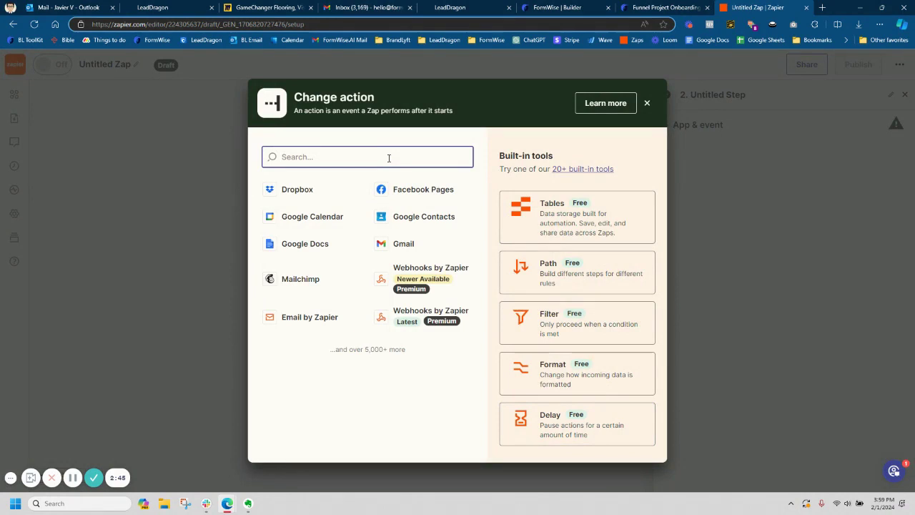
text(googl)
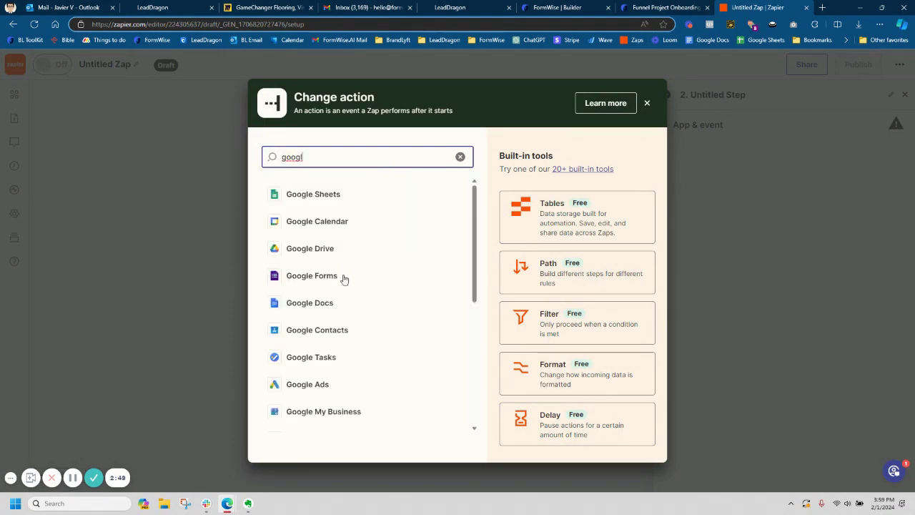
click(317, 307)
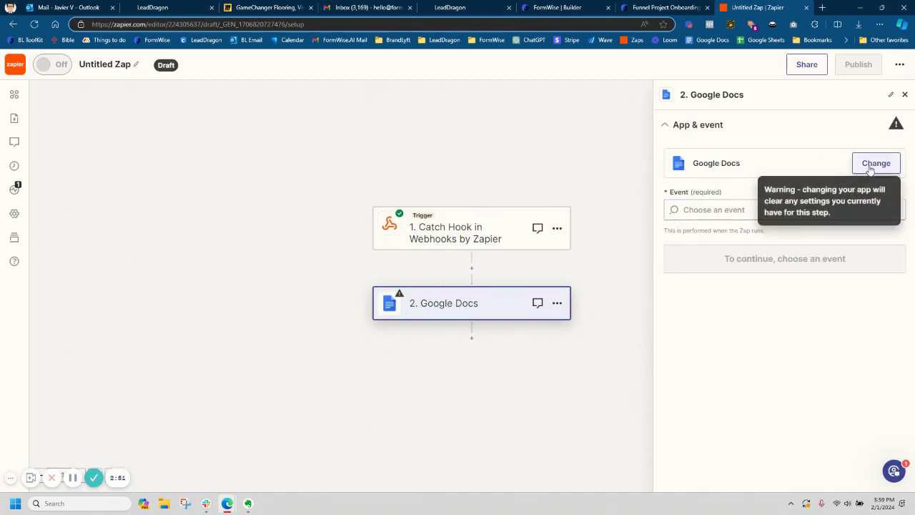
- Browse the list of Google Docs events, then check the FormWise form's settings
click(700, 208)
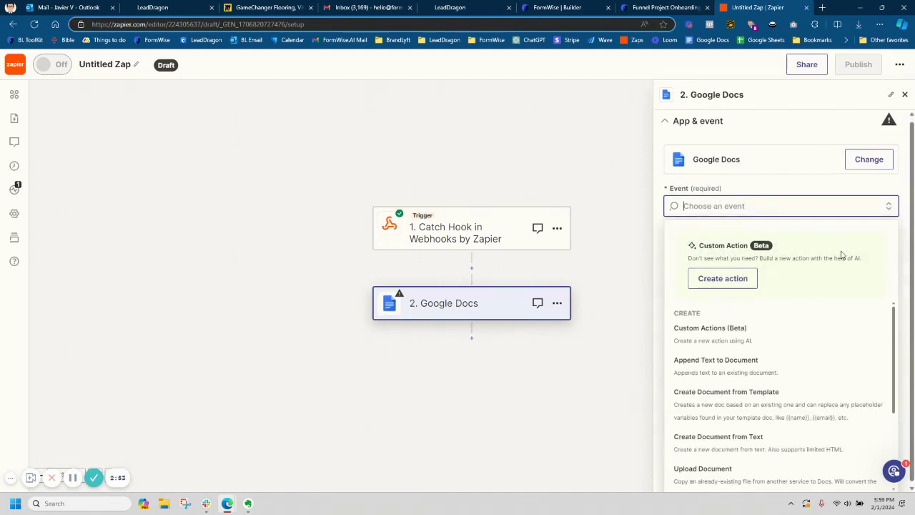
scroll(841, 256, down, 1)
scroll(858, 327, down, 2)
scroll(860, 329, down, 1)
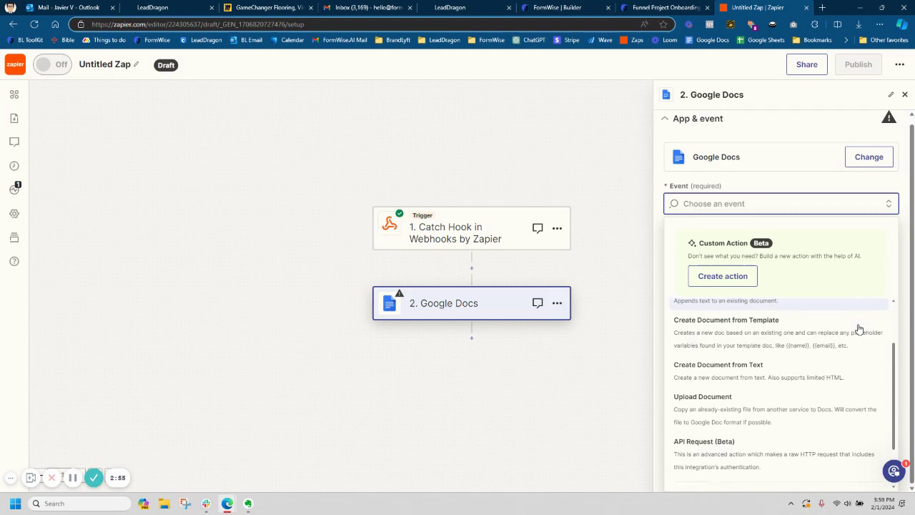
scroll(859, 328, up, 1)
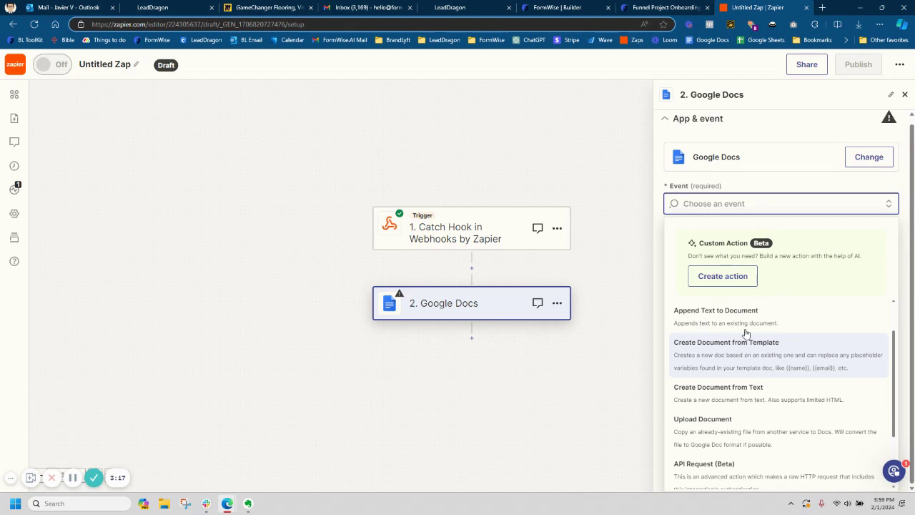
click(554, 7)
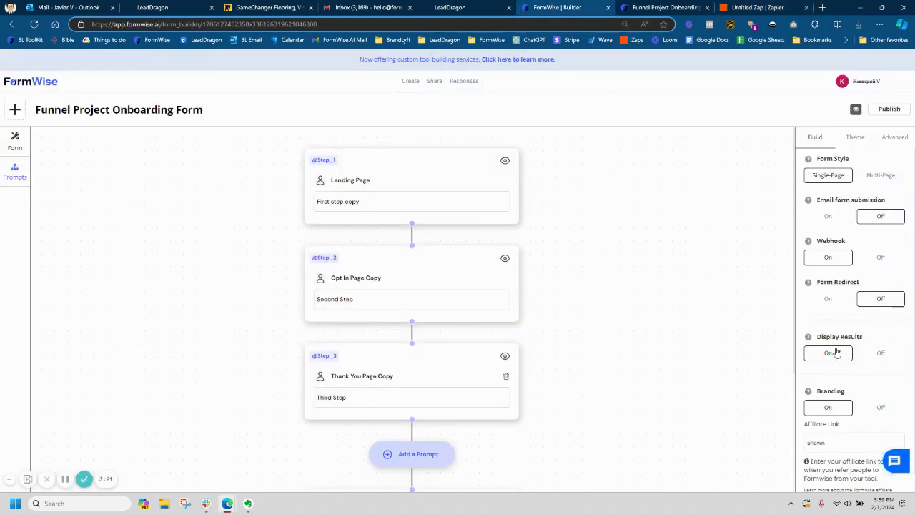
scroll(837, 352, down, 1)
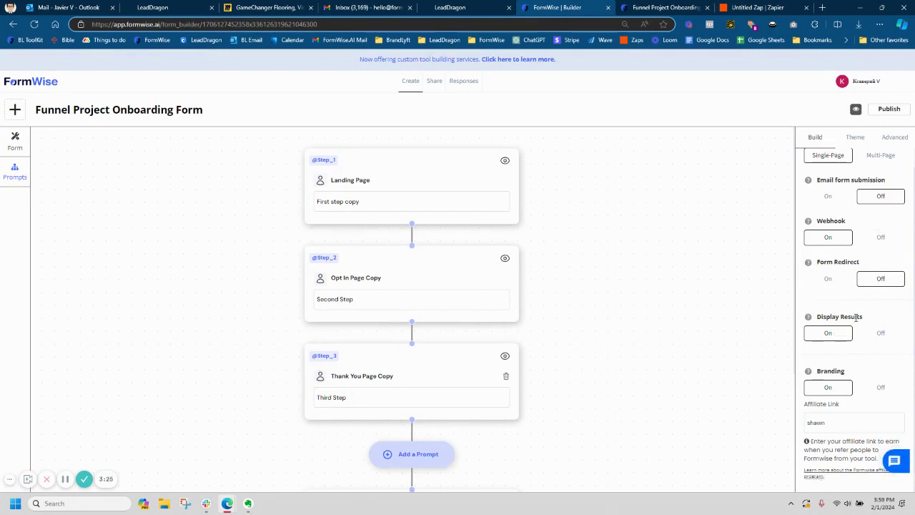
click(753, 7)
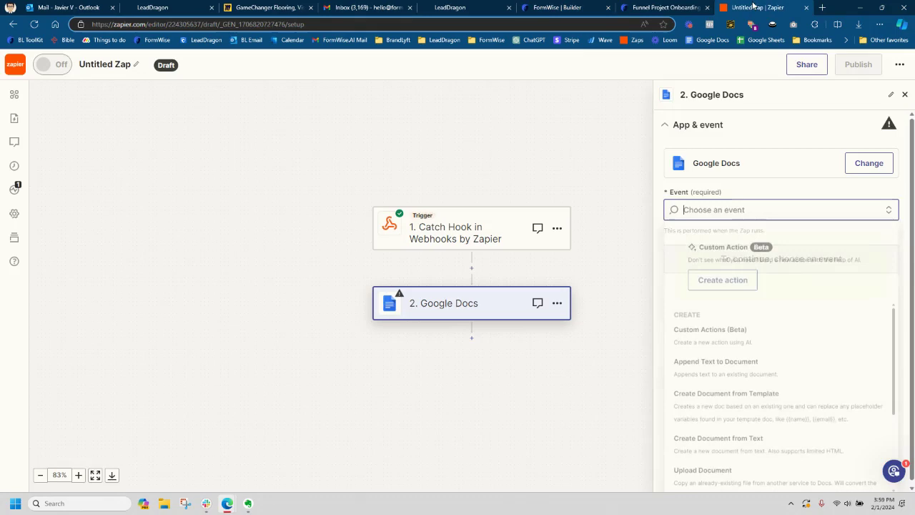
- Set the event to Create Document from Text, connect and allow the Google account, and continue
click(750, 451)
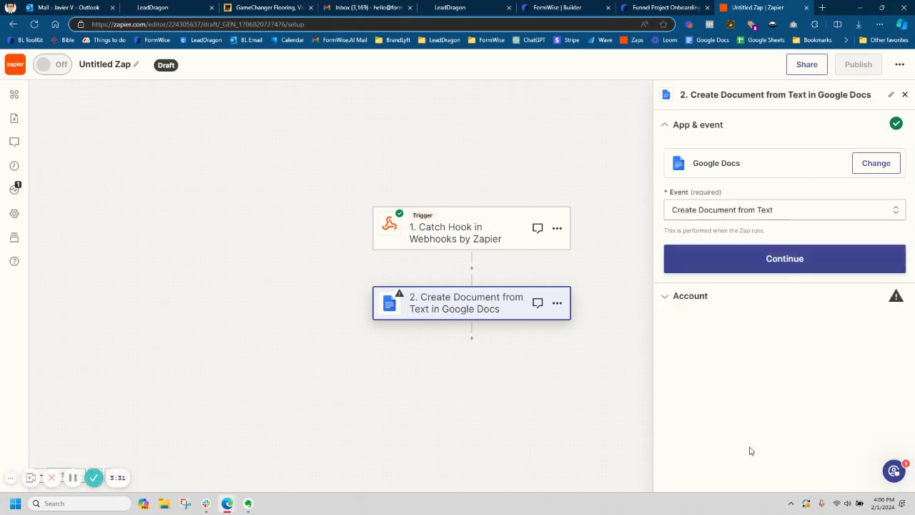
click(778, 267)
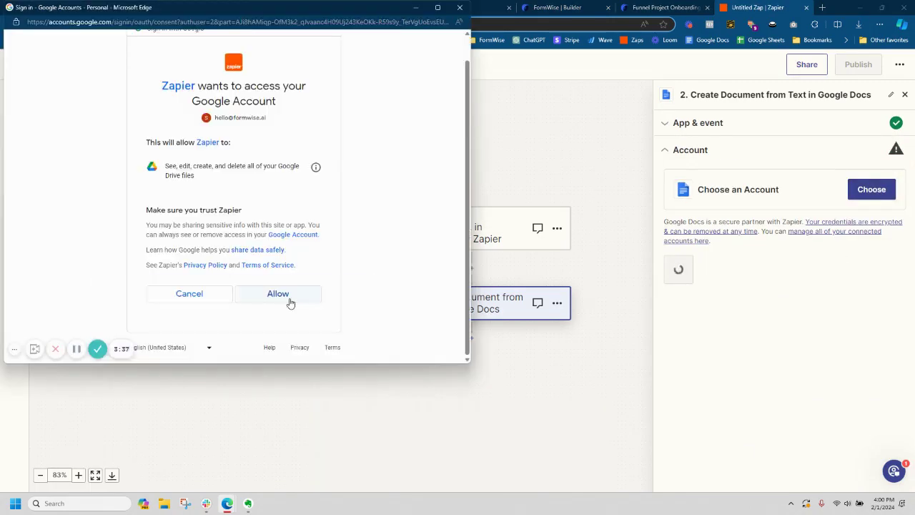
click(288, 304)
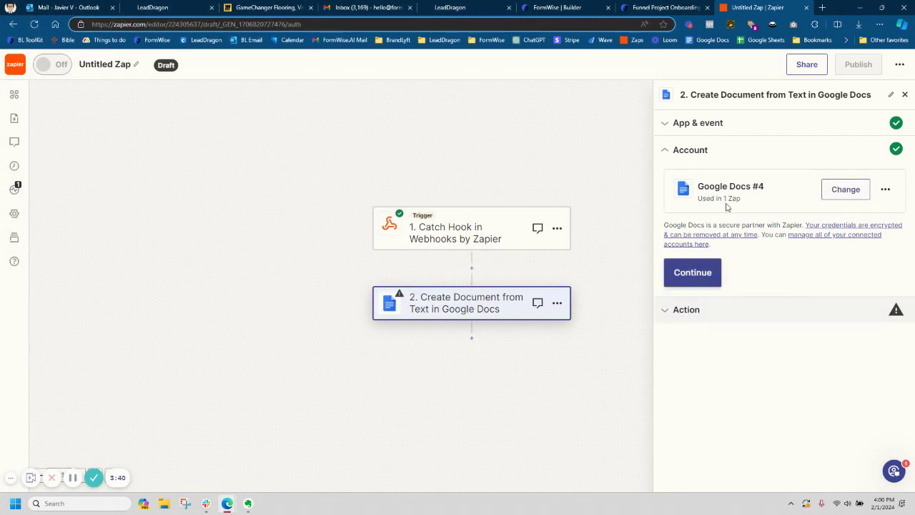
click(706, 274)
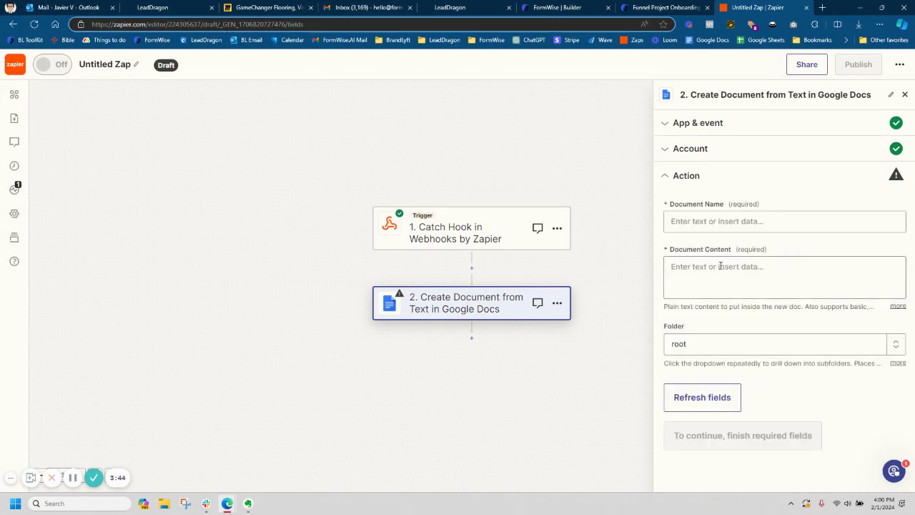
- Map the webhook's Form Name value into Document Name, then move to Document Content
click(741, 223)
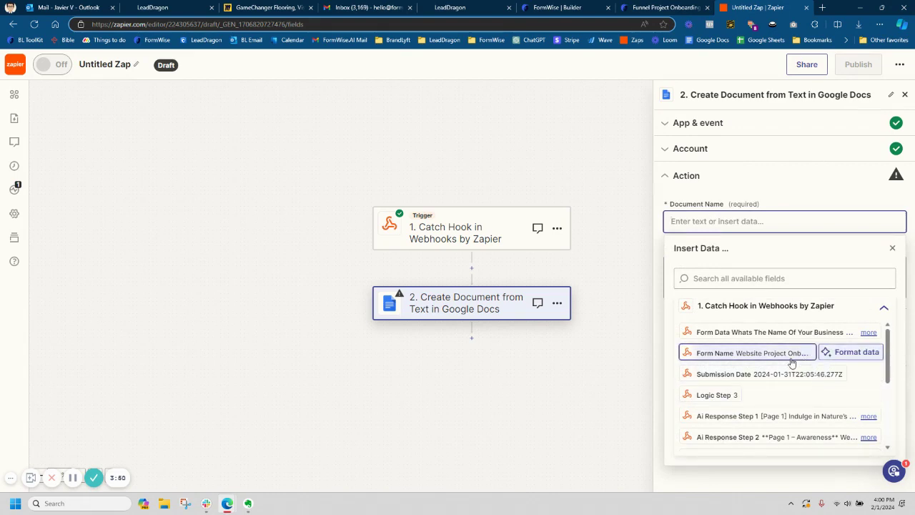
scroll(792, 363, down, 5)
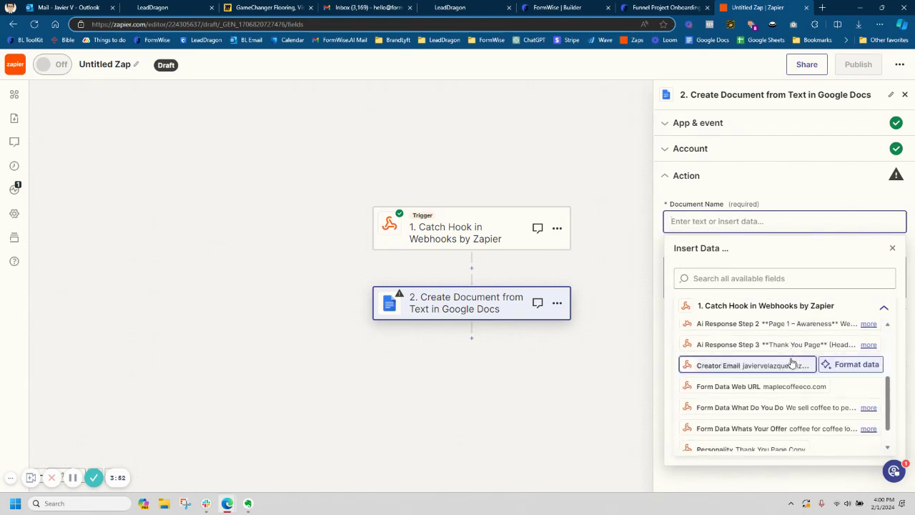
scroll(792, 363, up, 5)
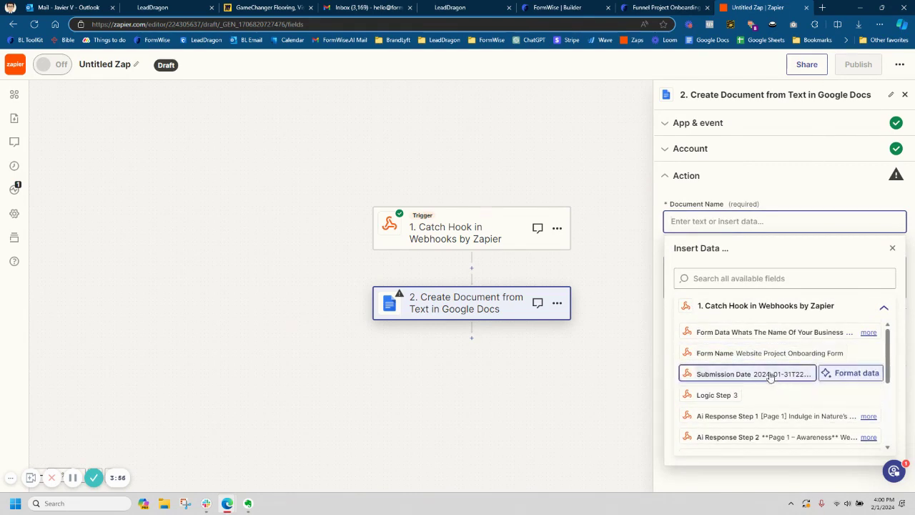
click(763, 354)
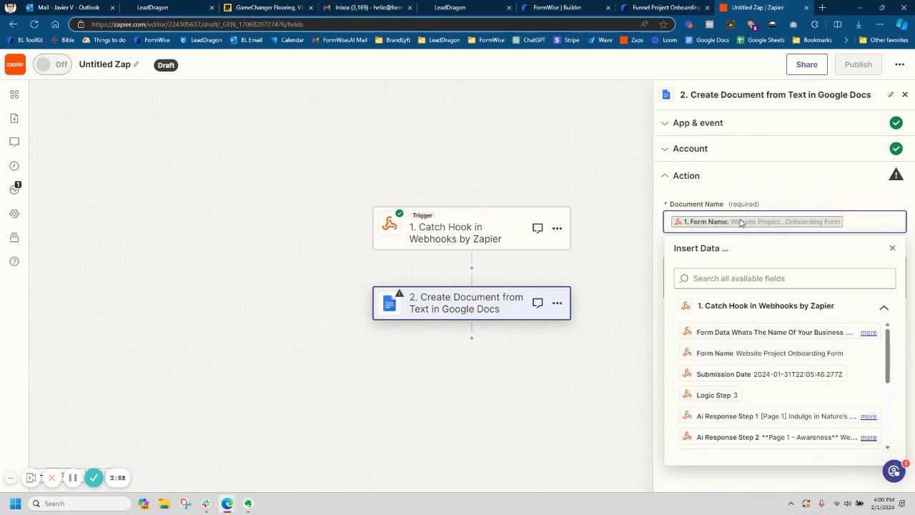
click(801, 213)
click(704, 281)
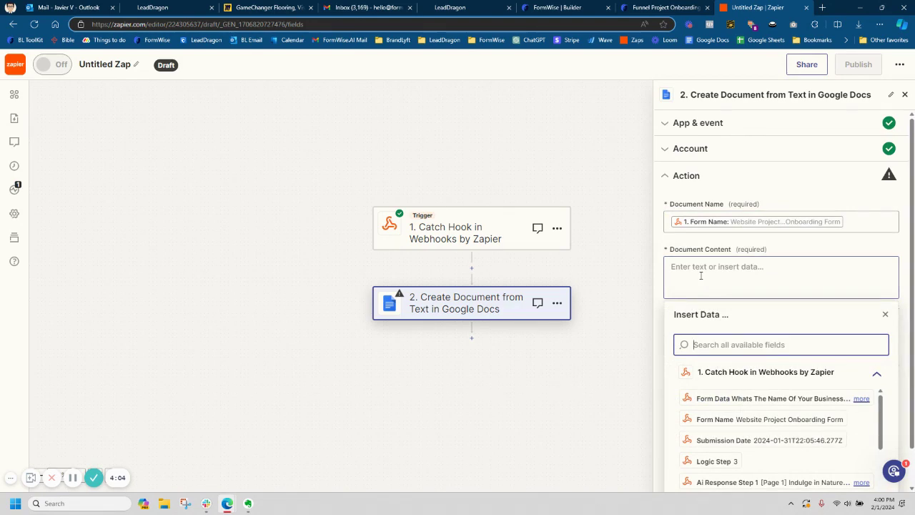
- Add a 'Landing Page' heading to Document Content followed by Ai Response Step 1
click(690, 250)
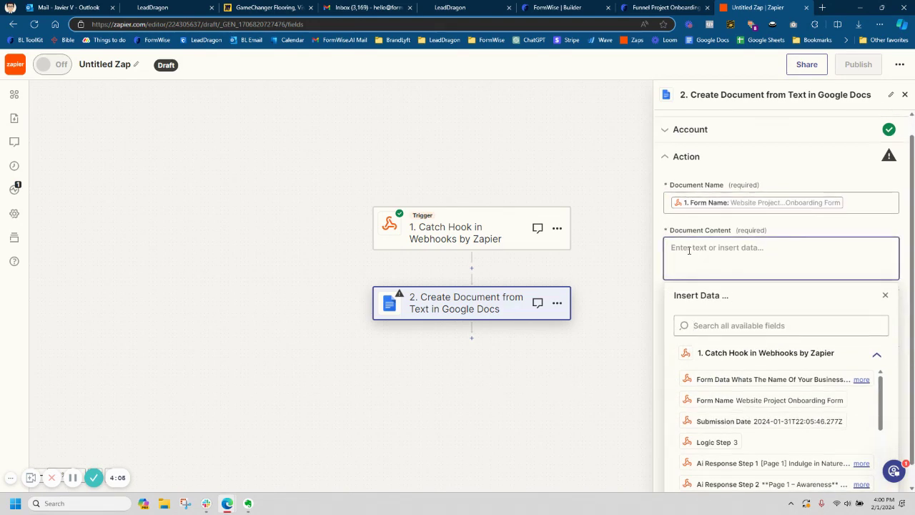
text(Landing Page Copy:)
scroll(832, 419, down, 3)
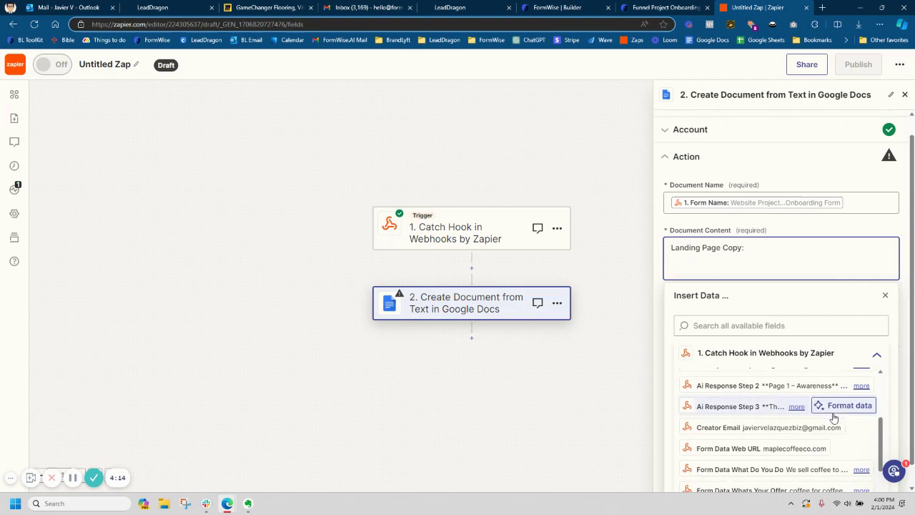
scroll(826, 427, up, 1)
click(783, 394)
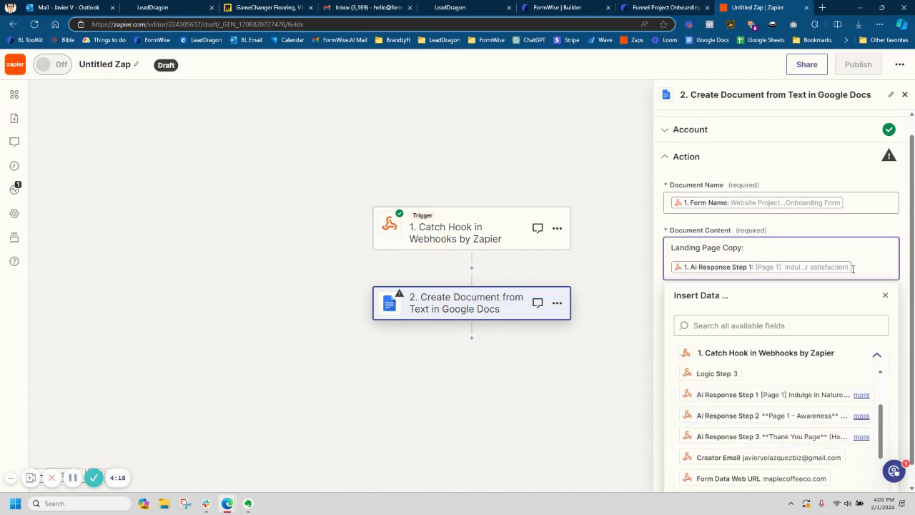
key(Return)
key(Return)
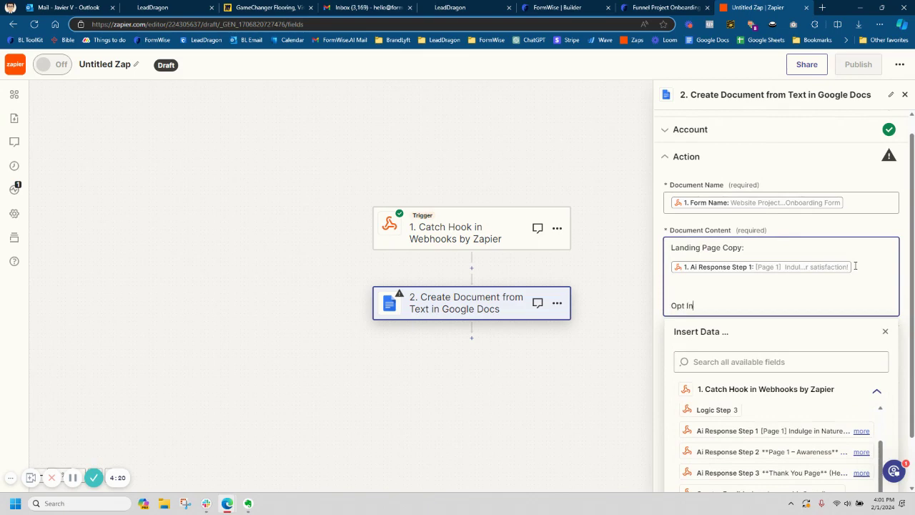
- Add 'Opt In Page Copy:' with Ai Response Step 2, and Thank You Page copy with Ai Response Step 3
text(Opt In Page Copy:)
key(Return)
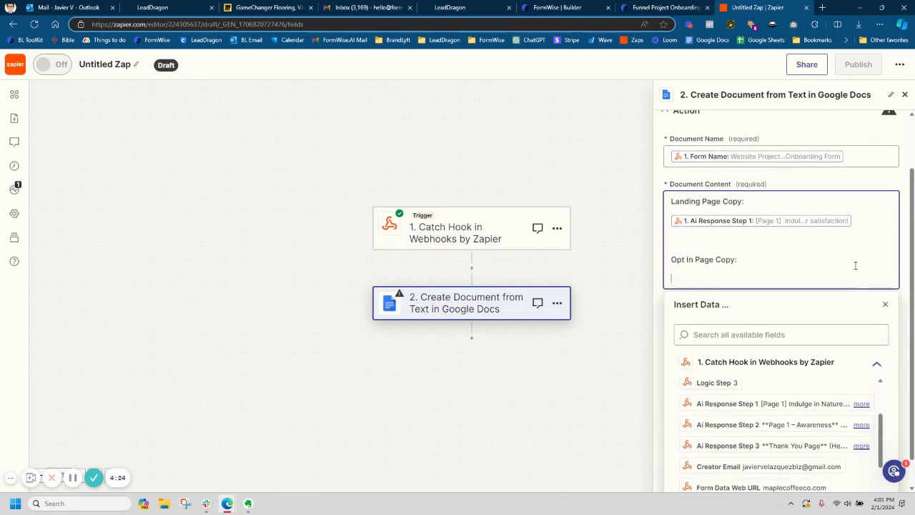
click(771, 424)
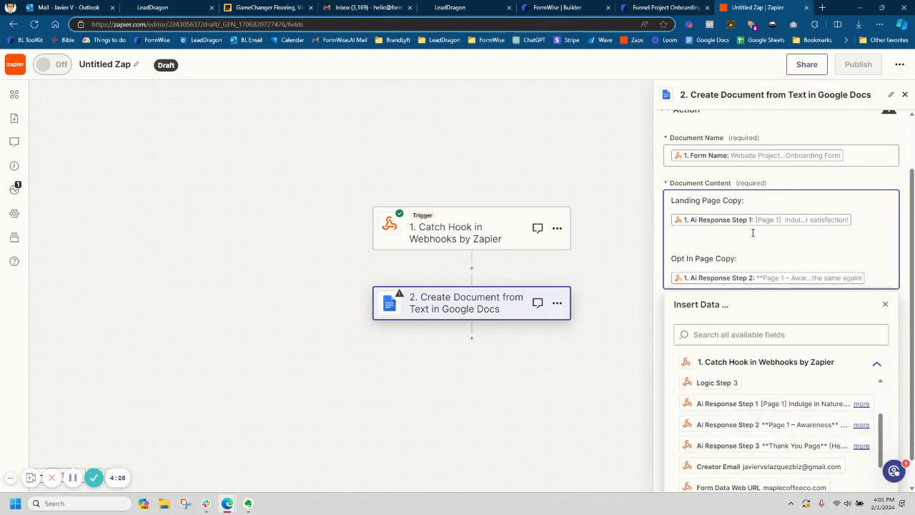
key(Return)
key(Return)
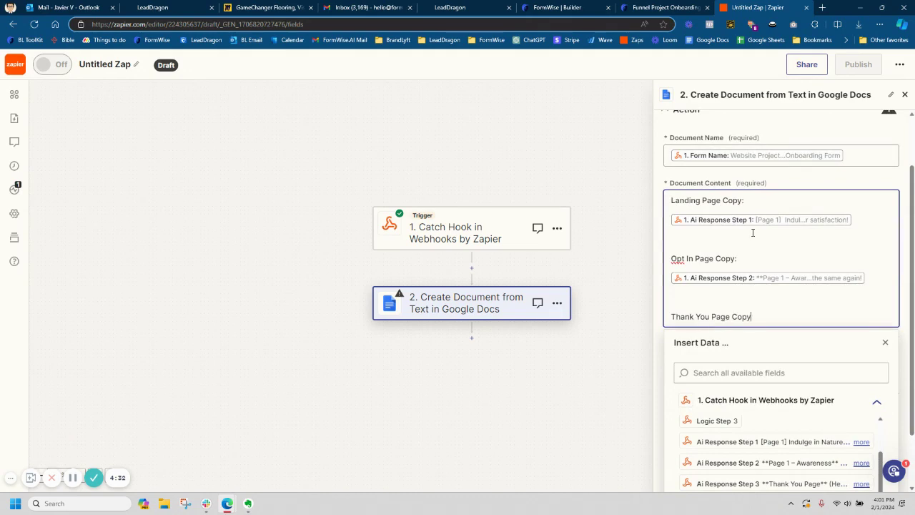
key(Return)
scroll(753, 236, down, 2)
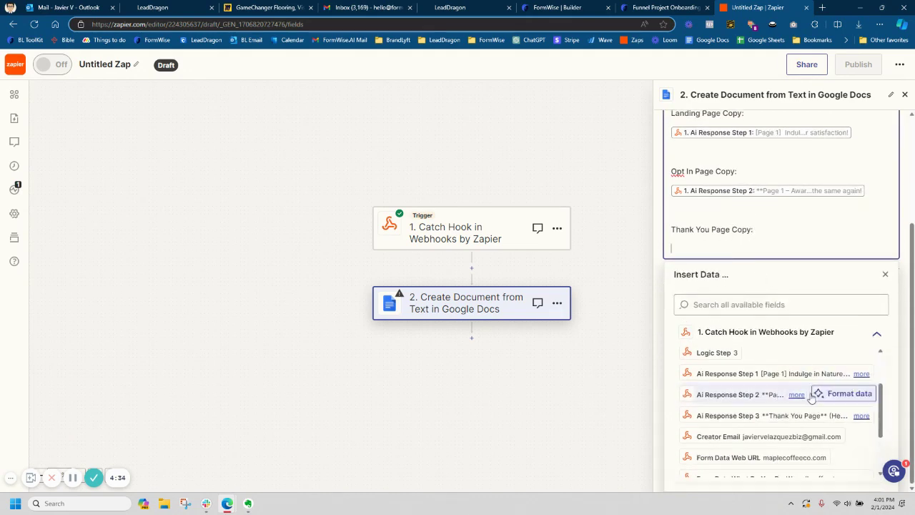
click(747, 417)
scroll(776, 401, down, 2)
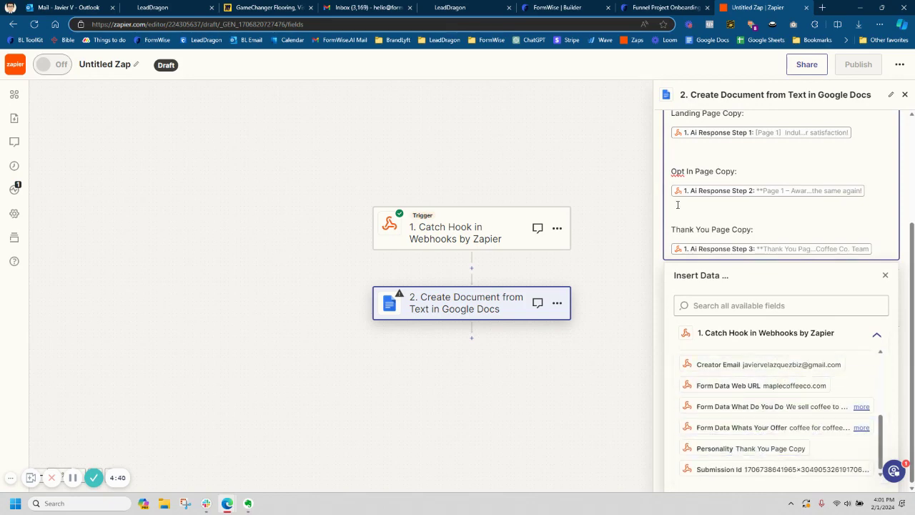
- Leave the document's Folder set to root
click(884, 276)
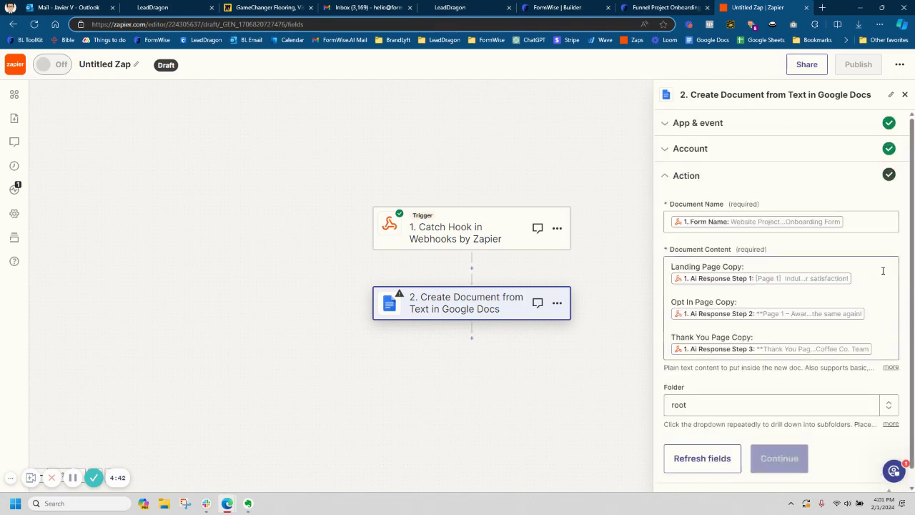
scroll(784, 271, down, 1)
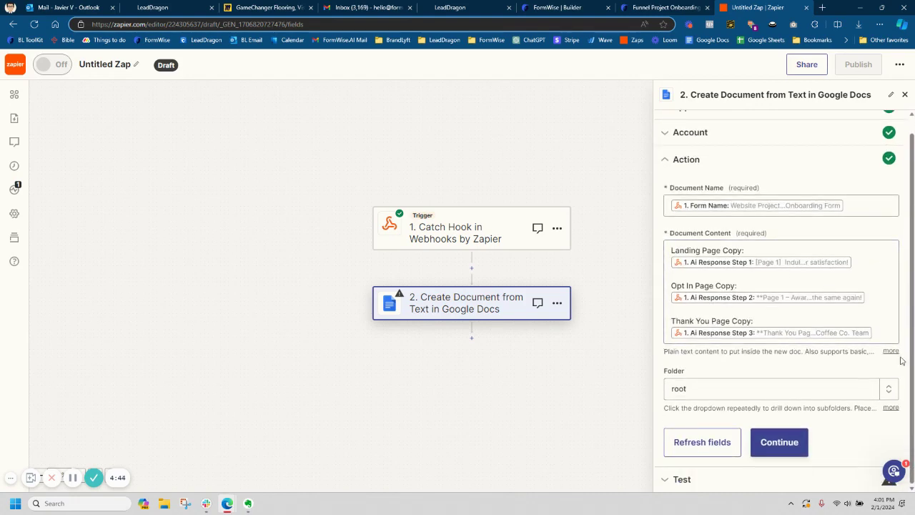
click(889, 389)
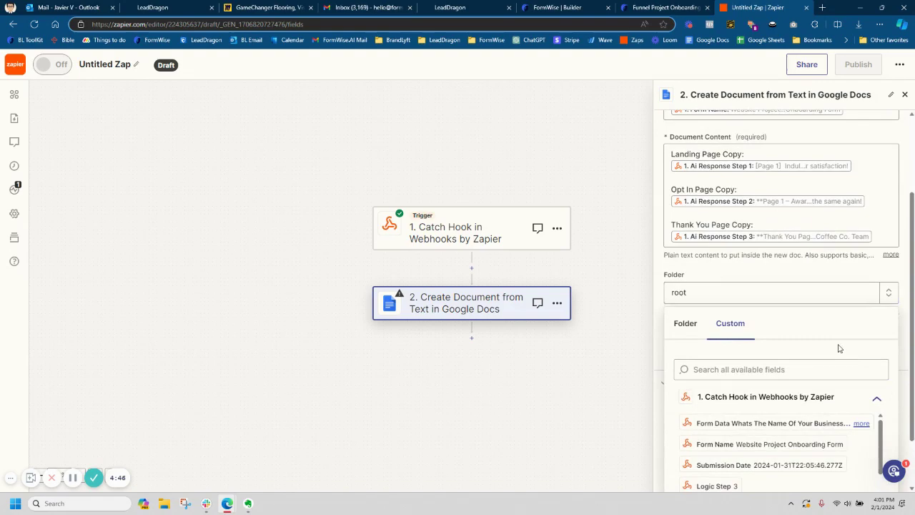
click(691, 323)
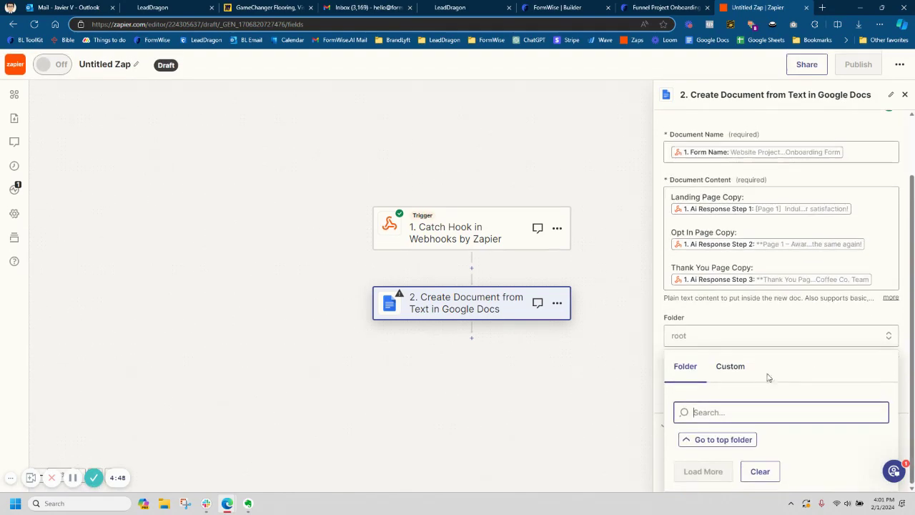
click(727, 326)
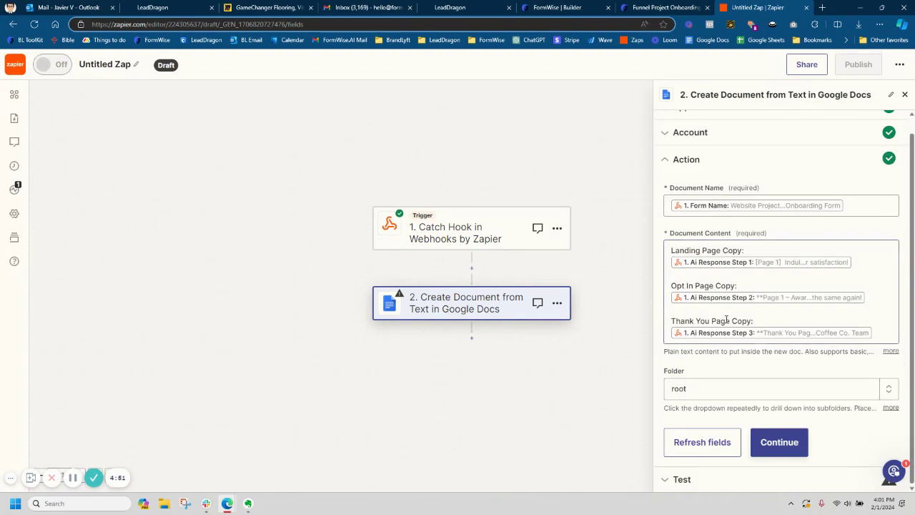
- Test the Google Docs step and confirm 'Website Project Onboarding Form' appears in Google Docs
click(781, 442)
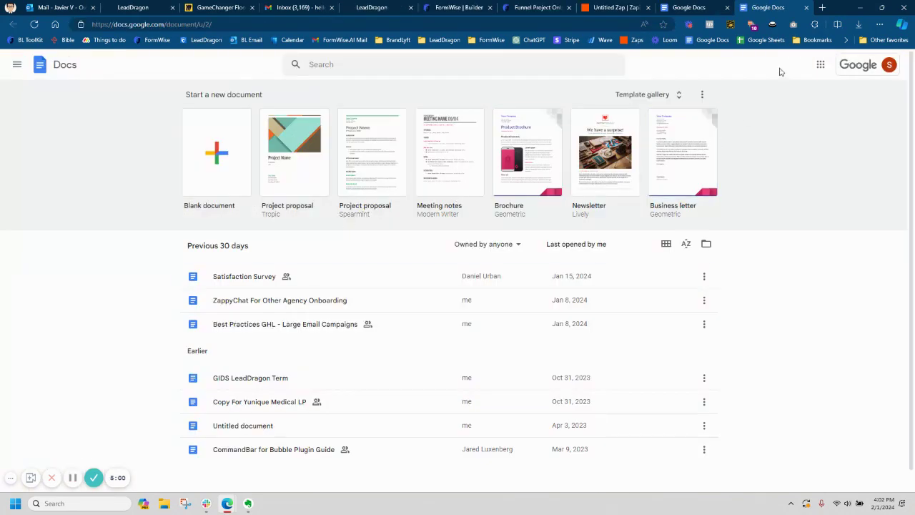
click(604, 9)
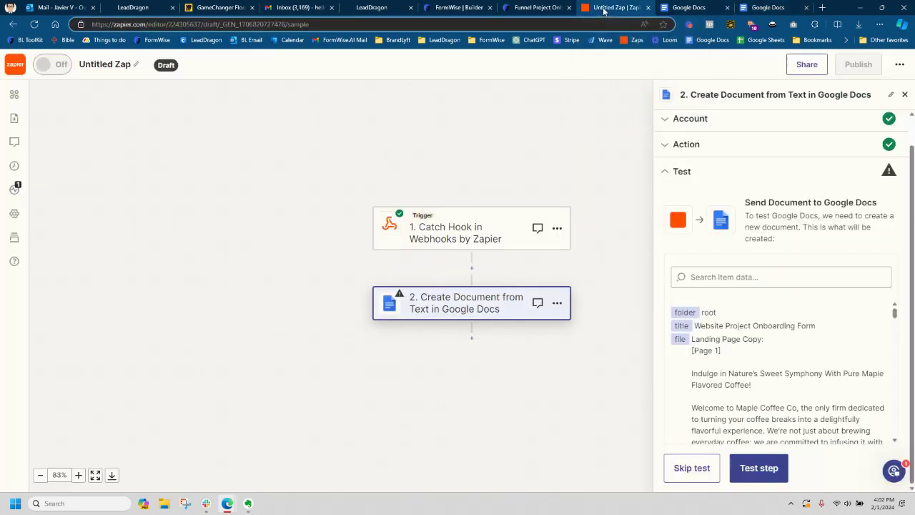
click(757, 468)
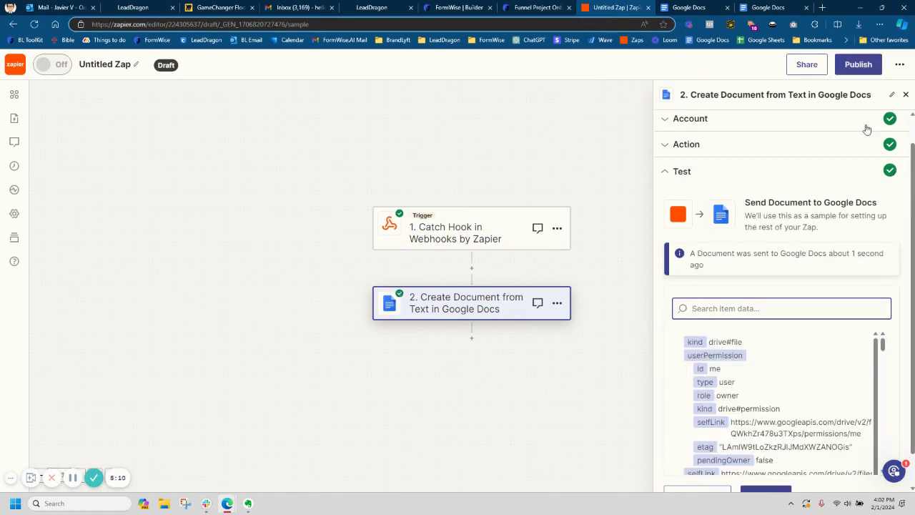
click(765, 7)
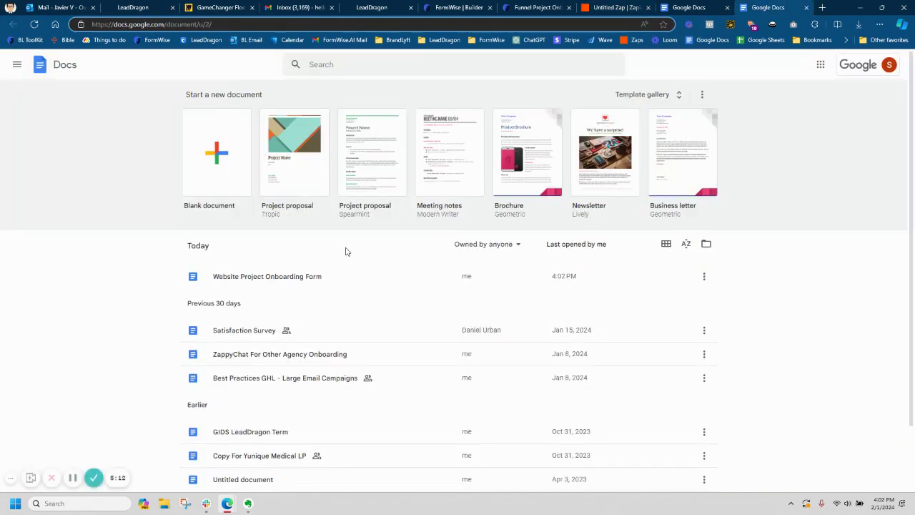
- Read the generated Maple Coffee Co. page copy in the Website Project Onboarding Form doc, then return to the Zap
click(273, 282)
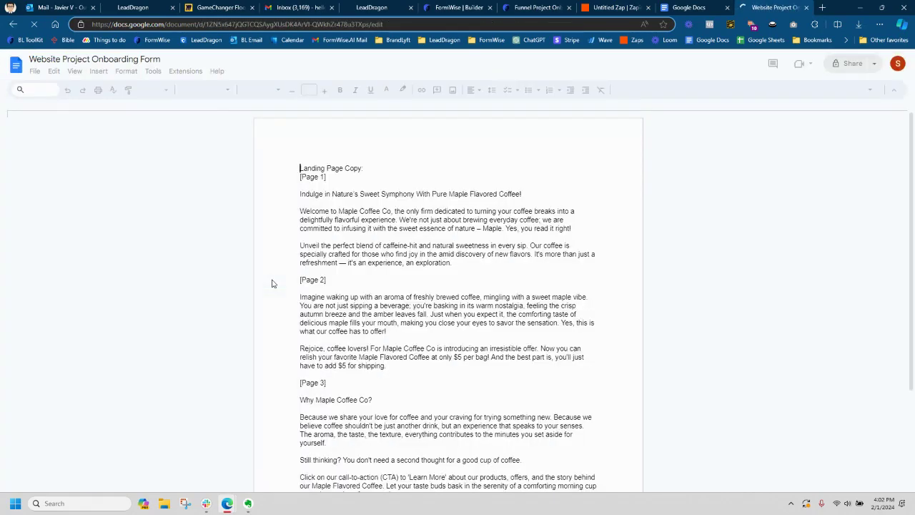
scroll(428, 299, down, 2)
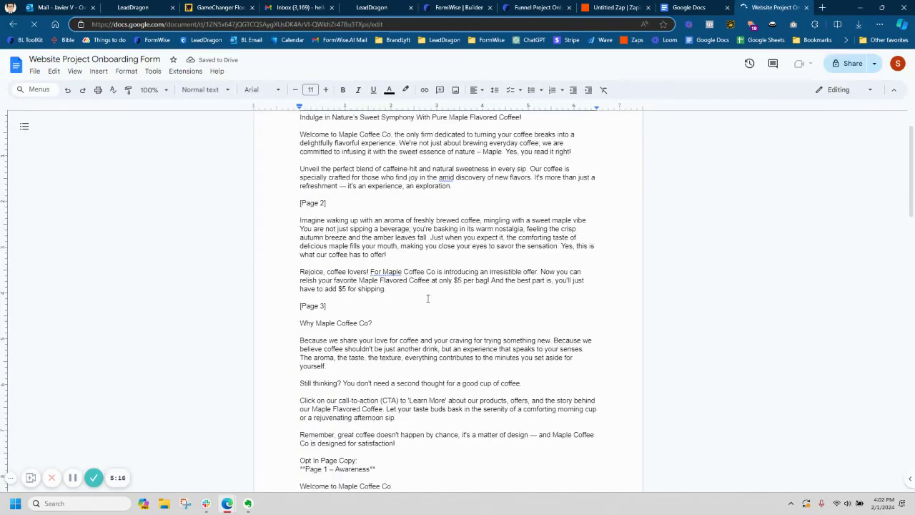
scroll(427, 299, down, 15)
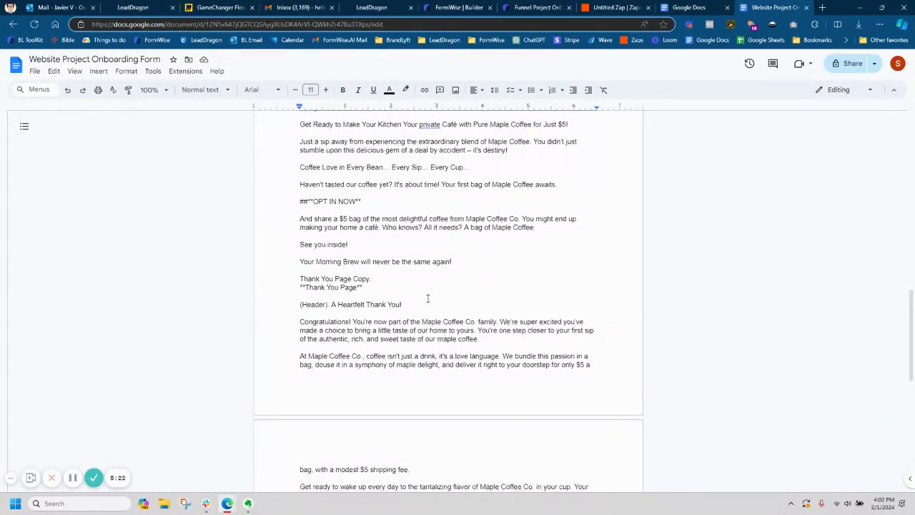
scroll(428, 299, down, 2)
scroll(428, 299, down, 1)
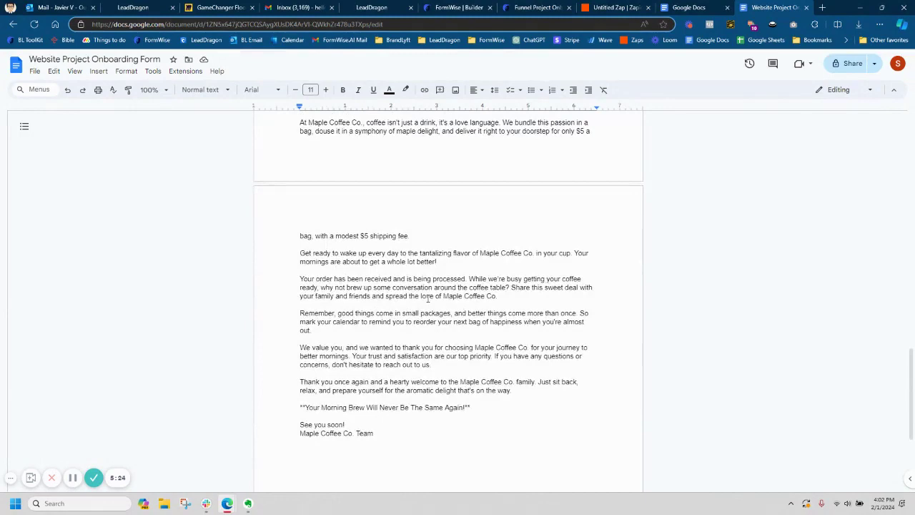
click(601, 6)
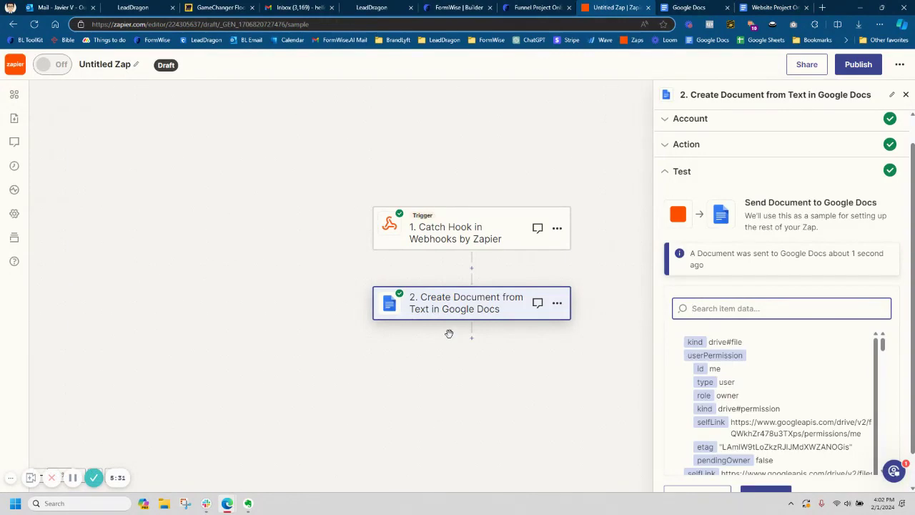
- Add a Formatter by Zapier step with the Text event as step 2, before Google Docs
click(472, 268)
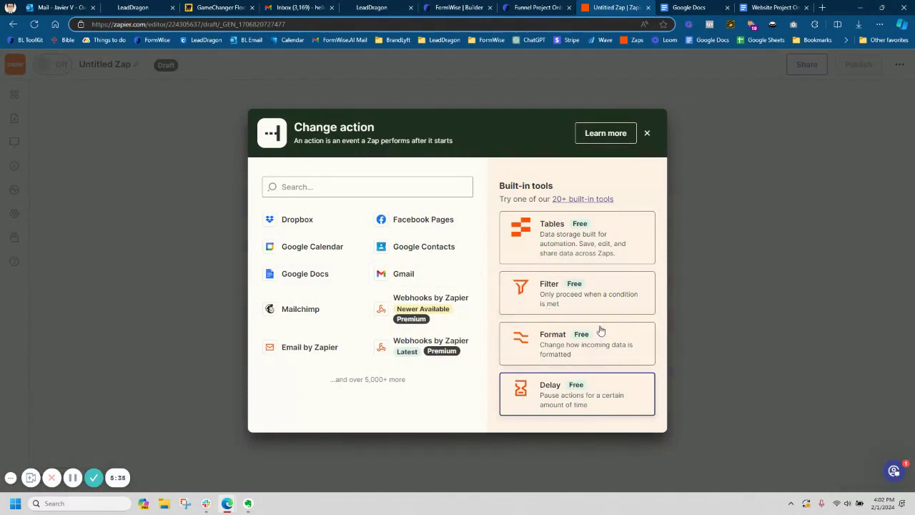
click(573, 344)
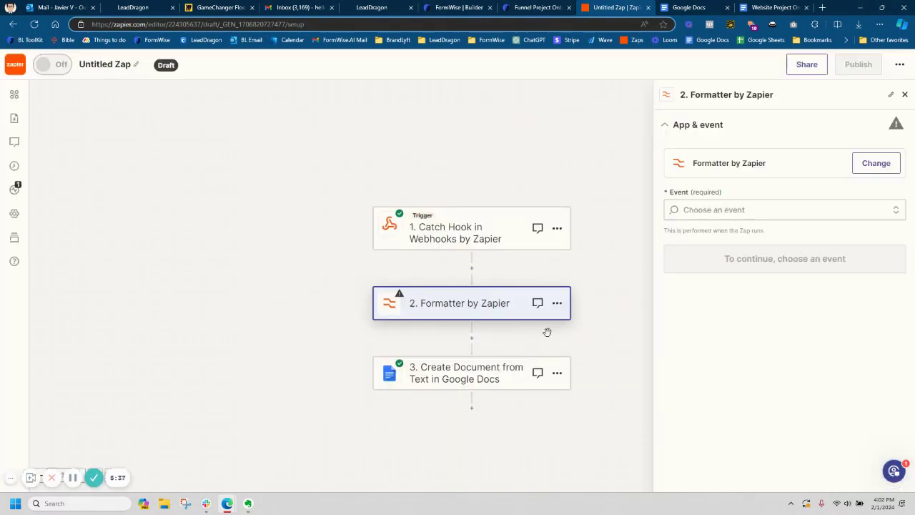
click(750, 211)
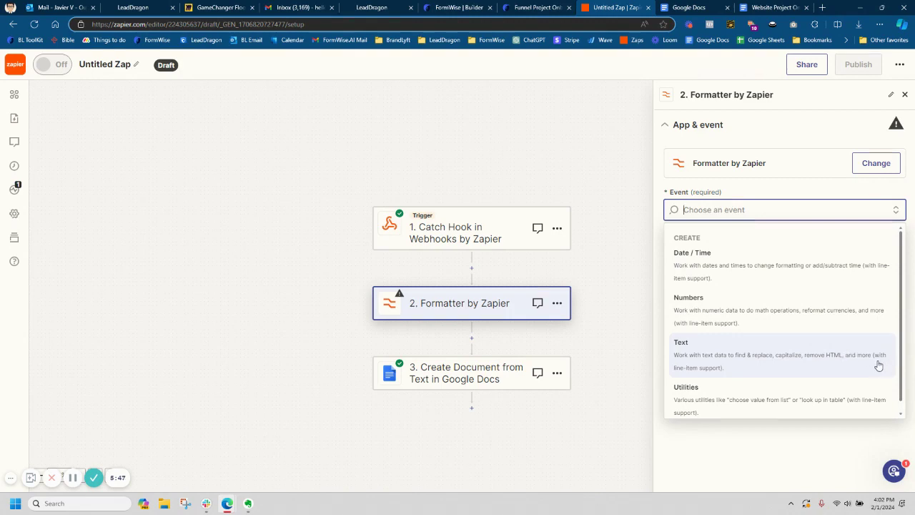
click(835, 355)
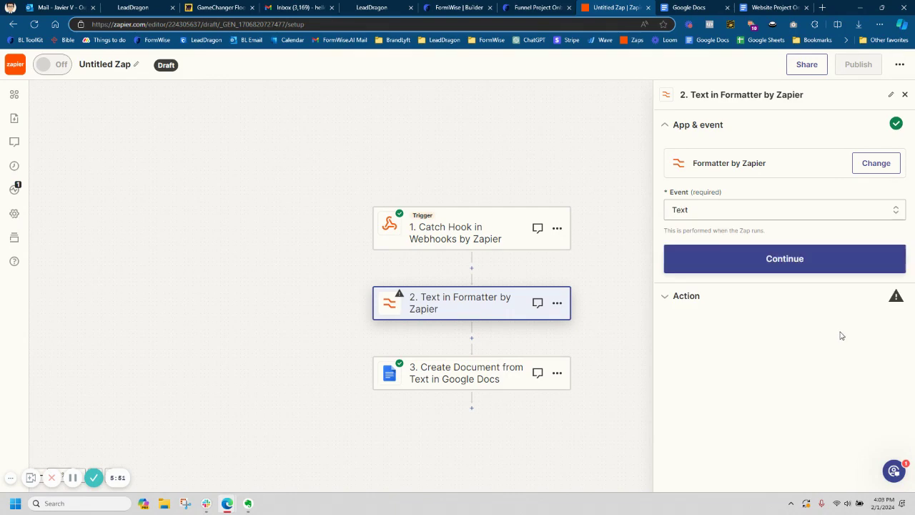
click(744, 262)
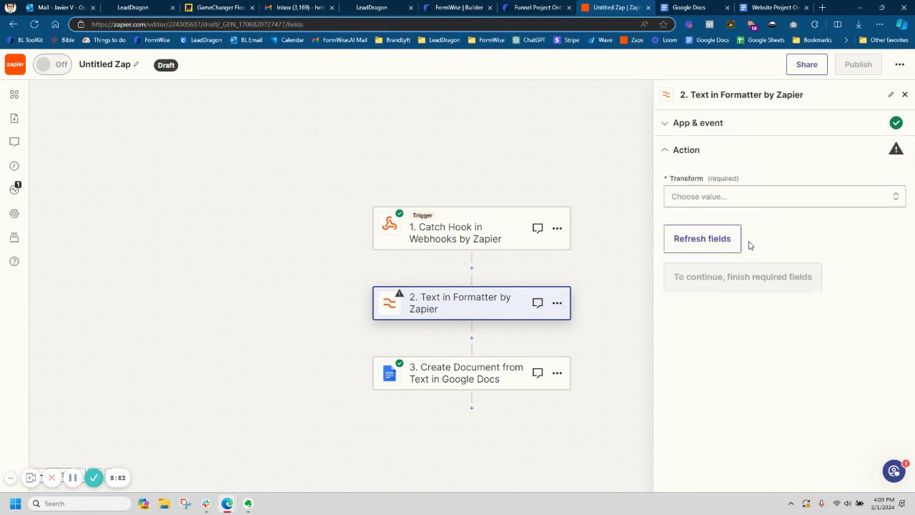
click(777, 199)
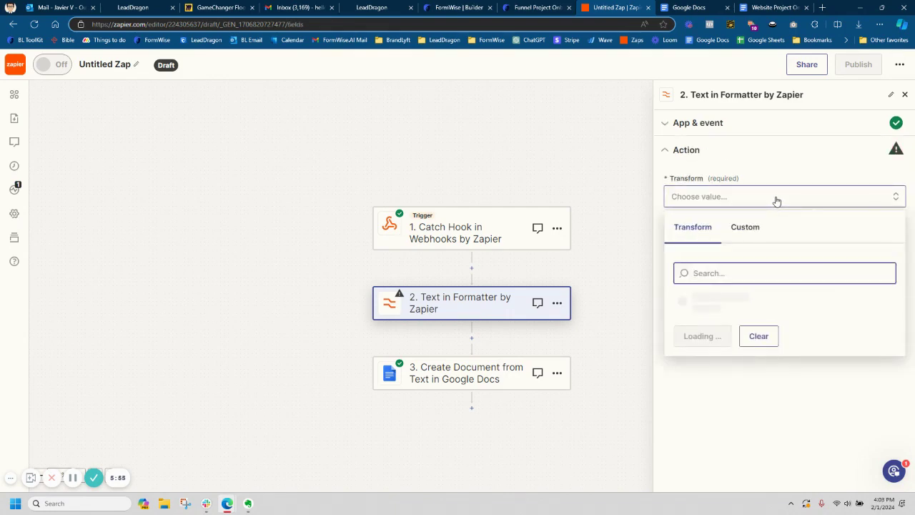
click(776, 198)
click(776, 198)
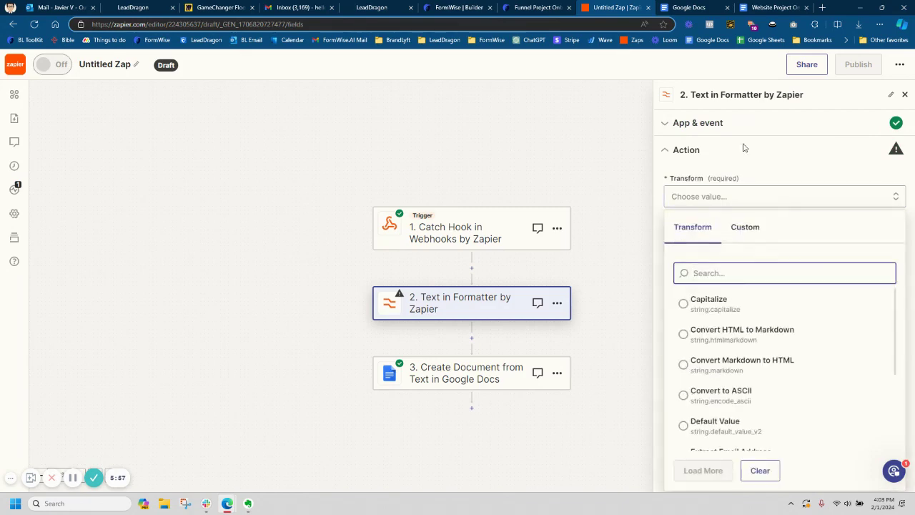
click(904, 94)
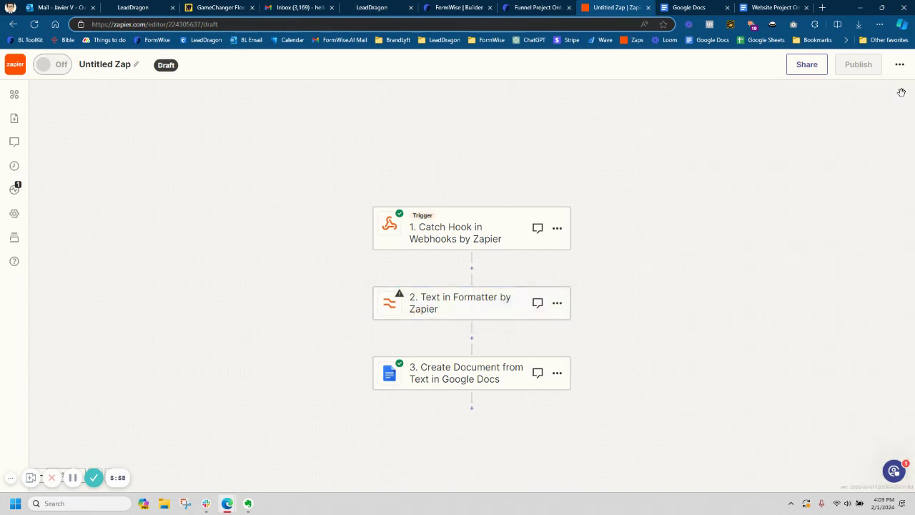
- Delete the Formatter step from the Zap
click(557, 305)
click(618, 372)
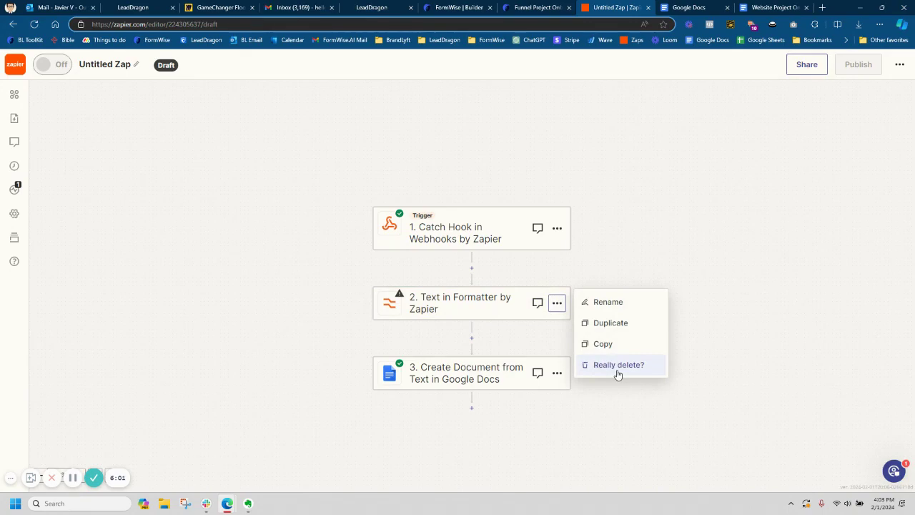
click(619, 365)
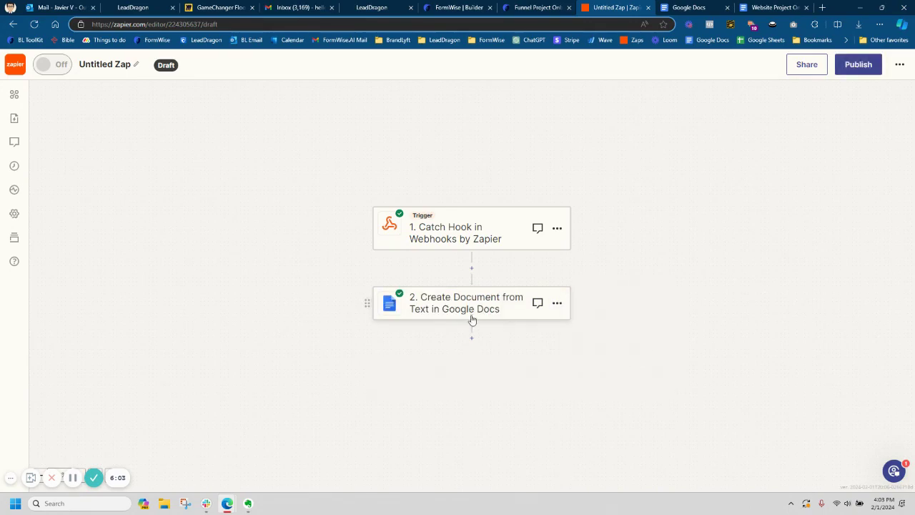
- Add a new step after Google Docs and search the apps for 'monday'
click(472, 337)
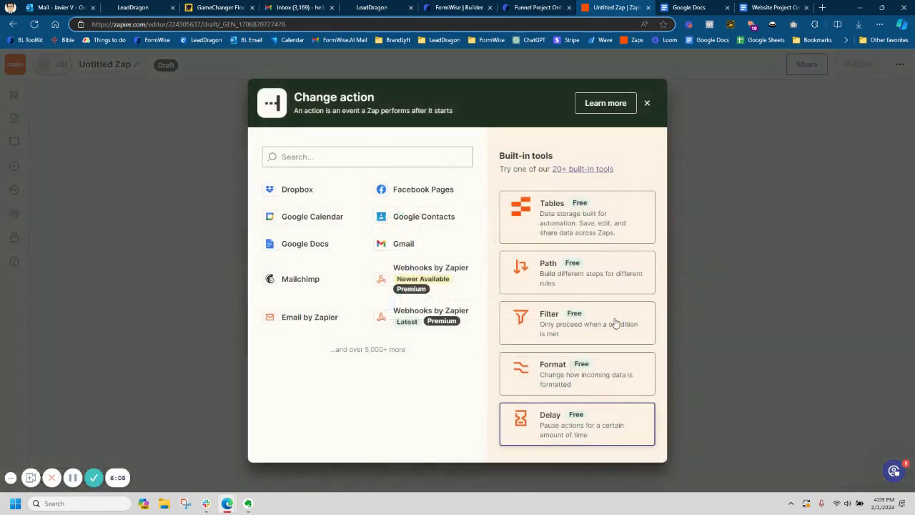
click(349, 159)
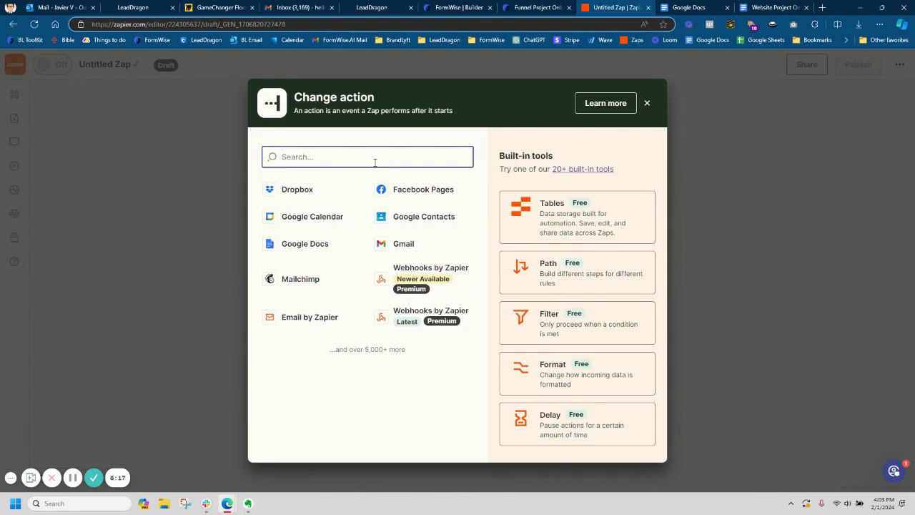
text(mon)
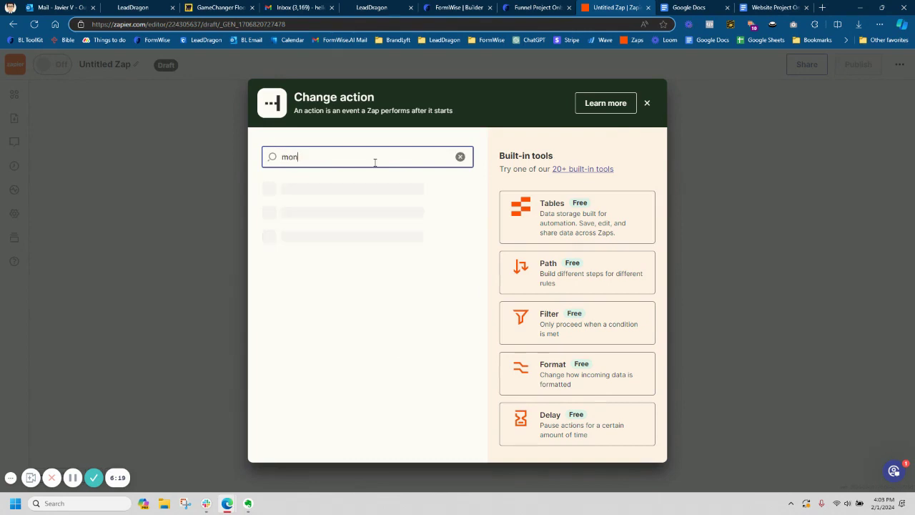
text(day)
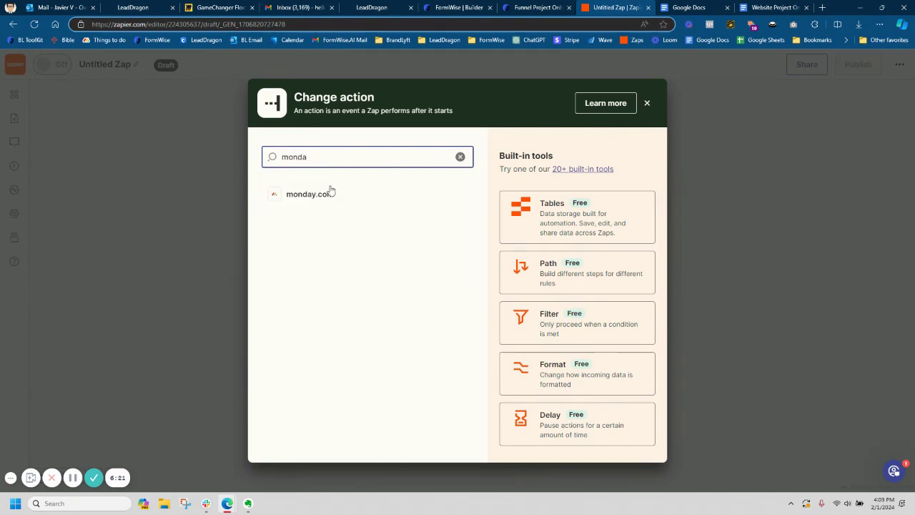
- Make step 3 a monday.com action with the Create Item event
click(326, 191)
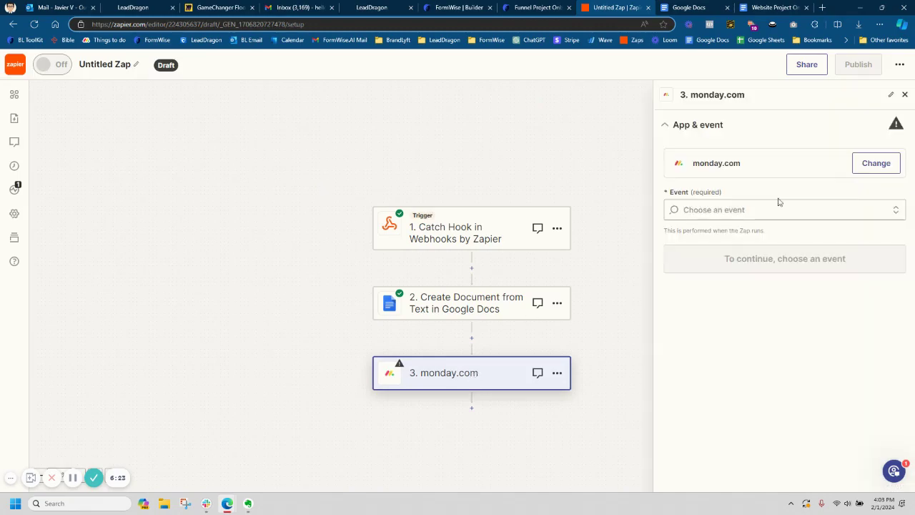
click(765, 209)
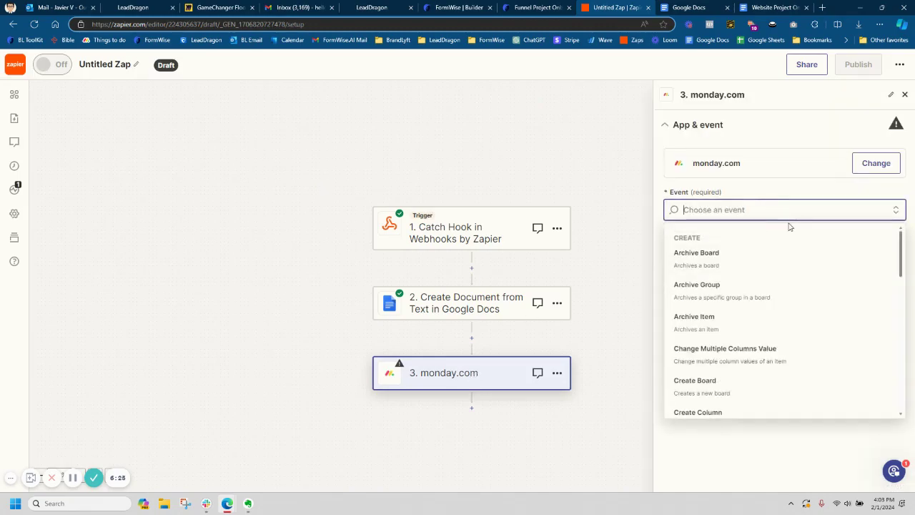
scroll(728, 316, down, 1)
scroll(728, 316, down, 1)
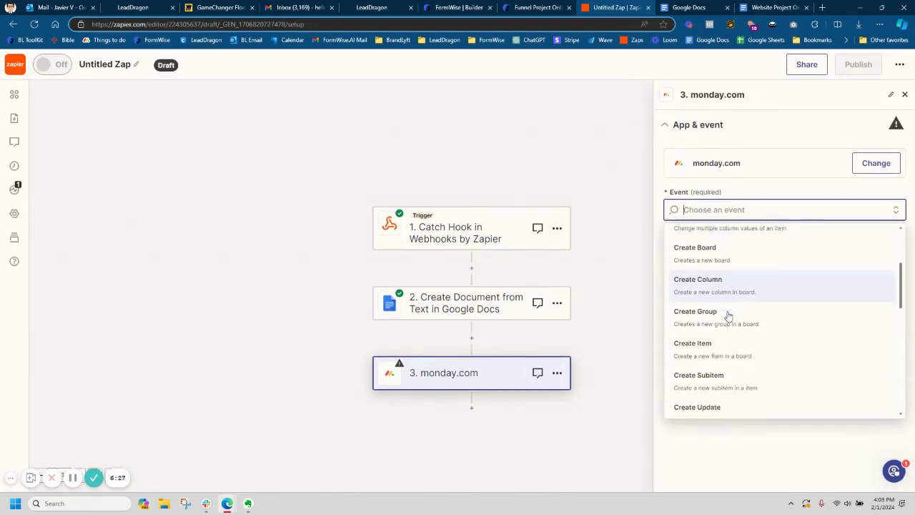
click(715, 334)
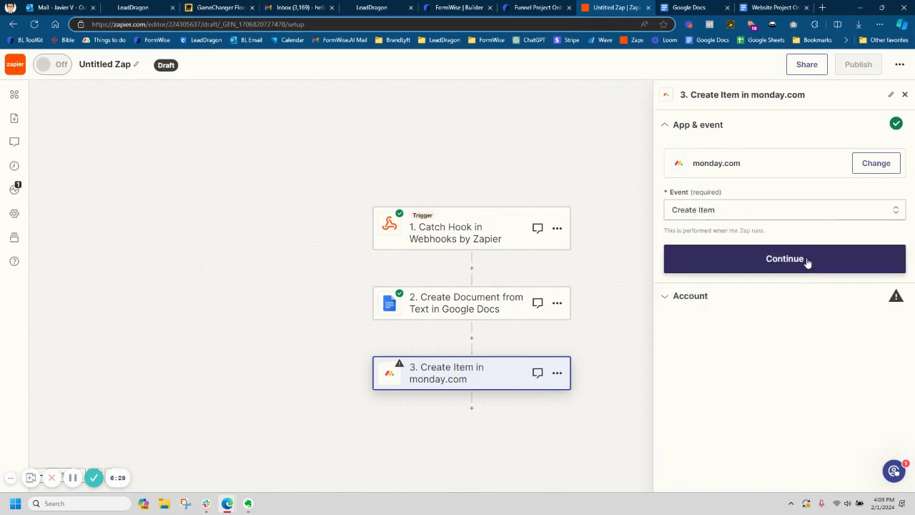
- Connect the monday.com account and set Board ID to BL Sales DealFlow
click(803, 261)
click(873, 189)
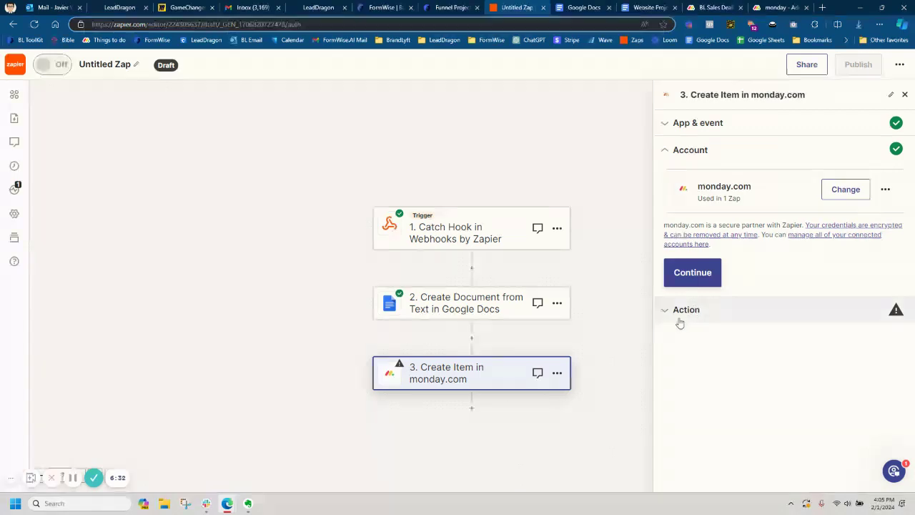
click(693, 272)
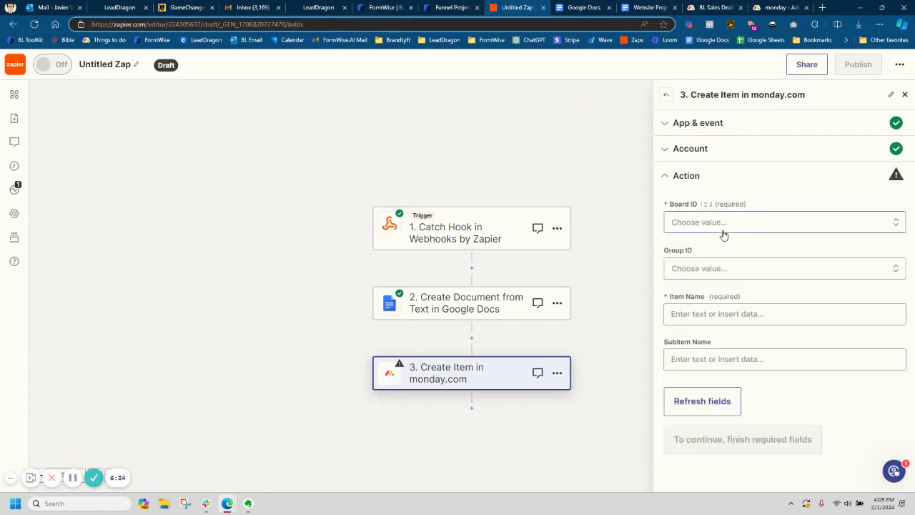
click(724, 224)
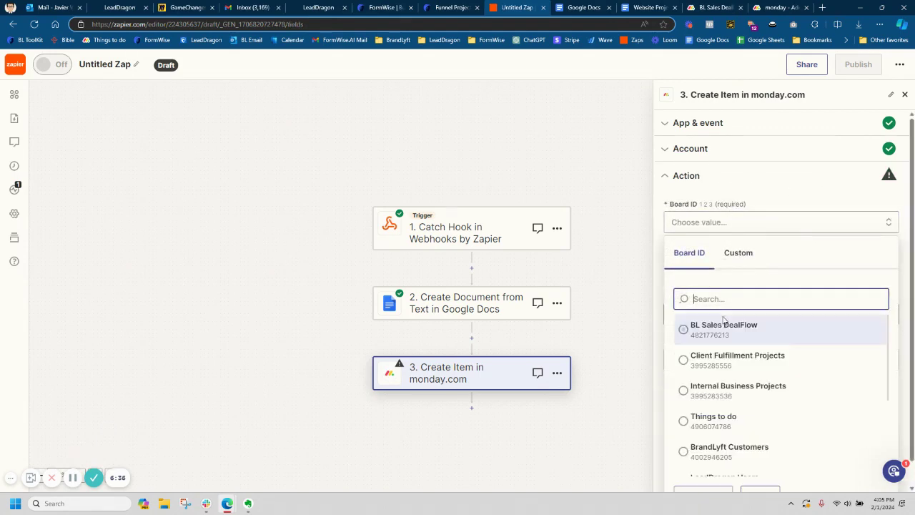
click(723, 329)
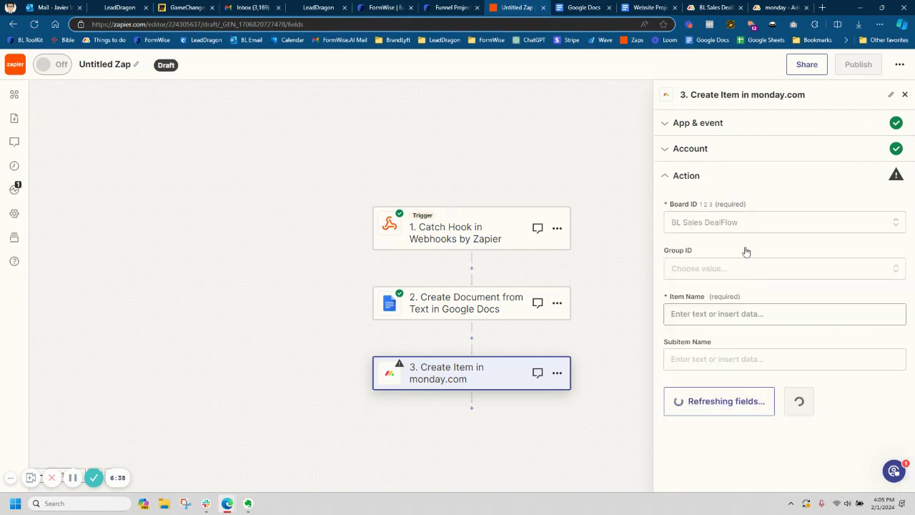
- Set Item Name to the Form Data Web URL and assign a user under People
click(712, 309)
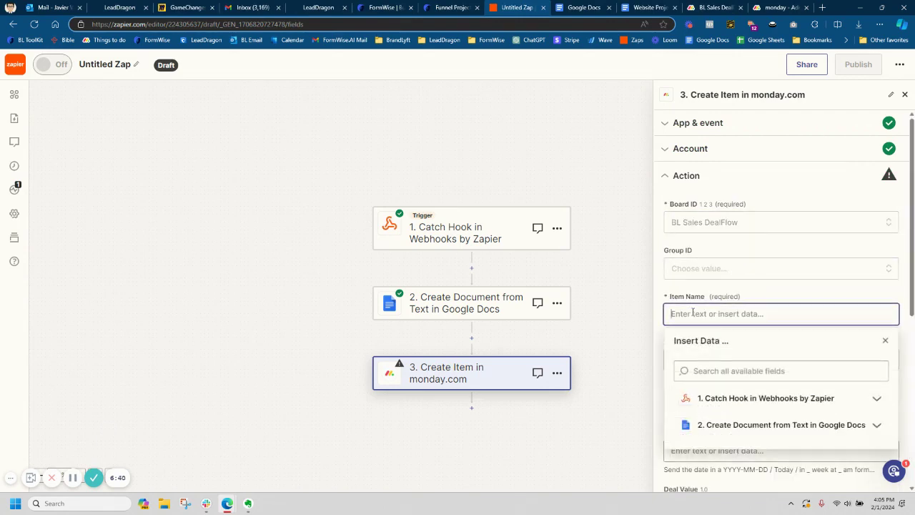
scroll(787, 307, down, 2)
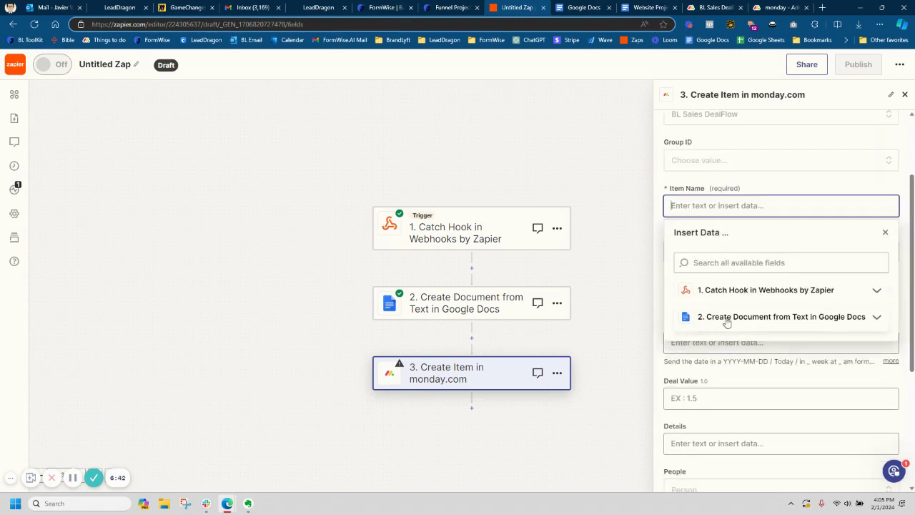
click(798, 297)
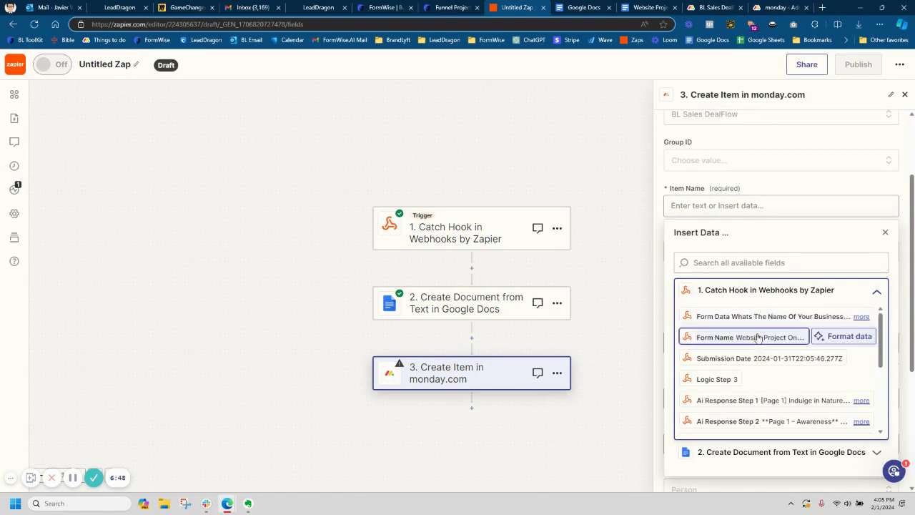
scroll(744, 344, down, 5)
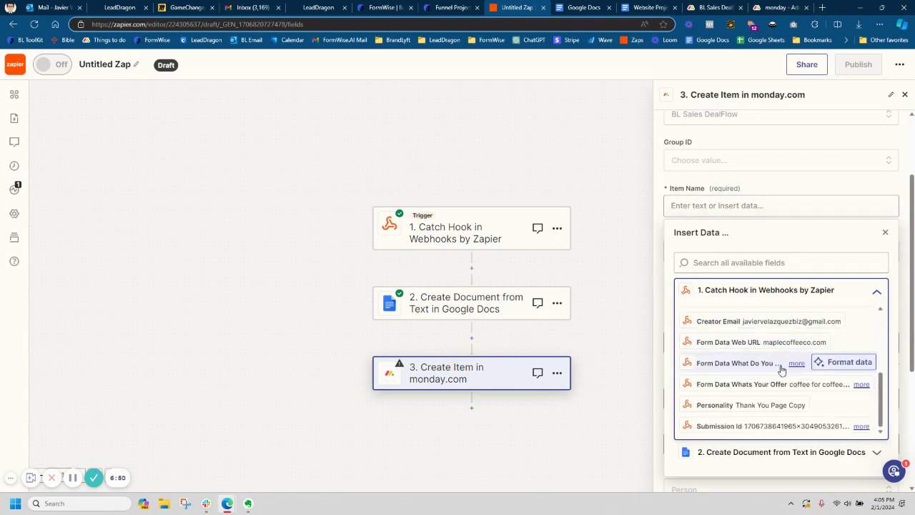
scroll(801, 370, down, 1)
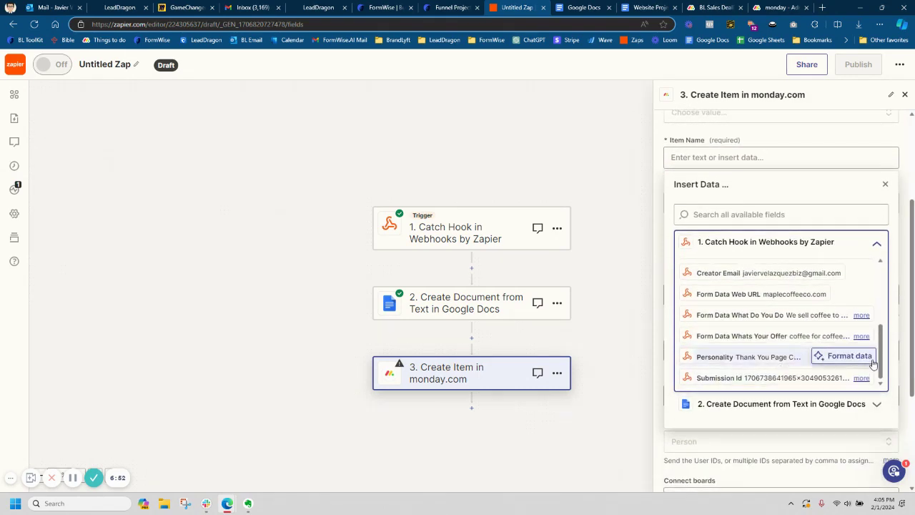
click(751, 294)
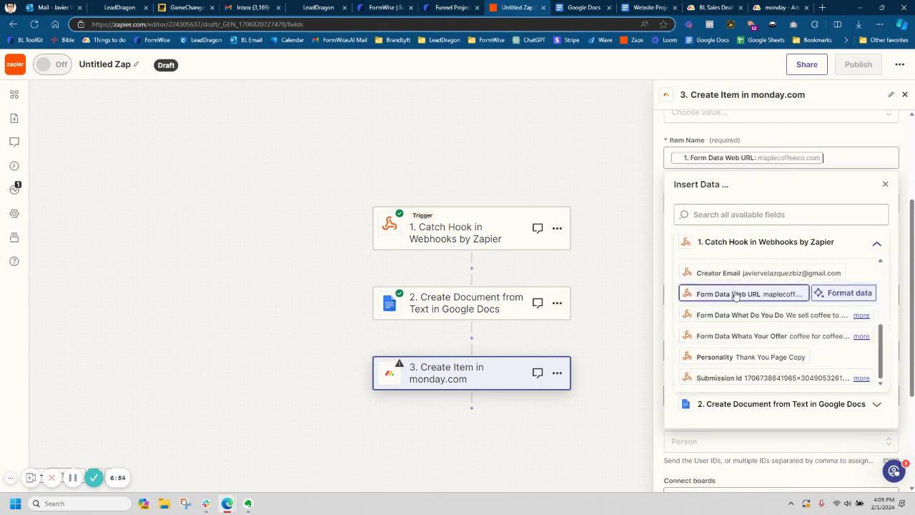
click(753, 131)
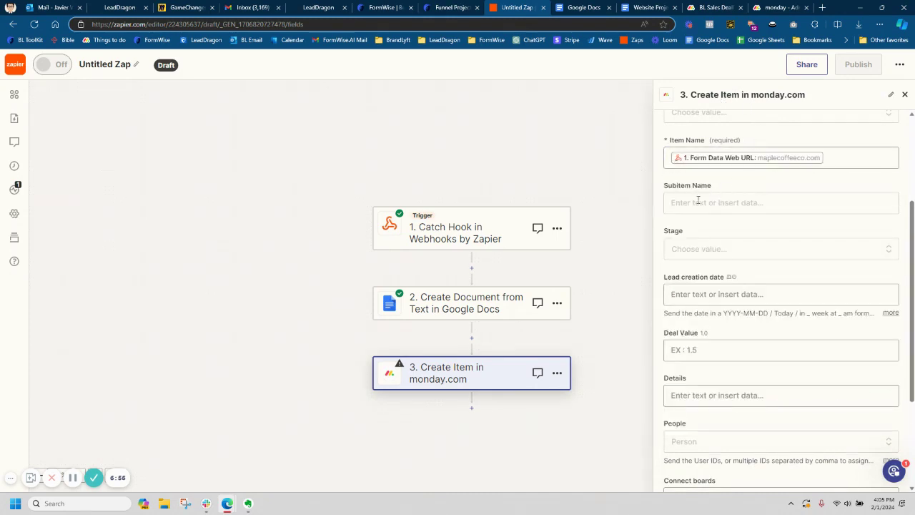
scroll(708, 286, down, 4)
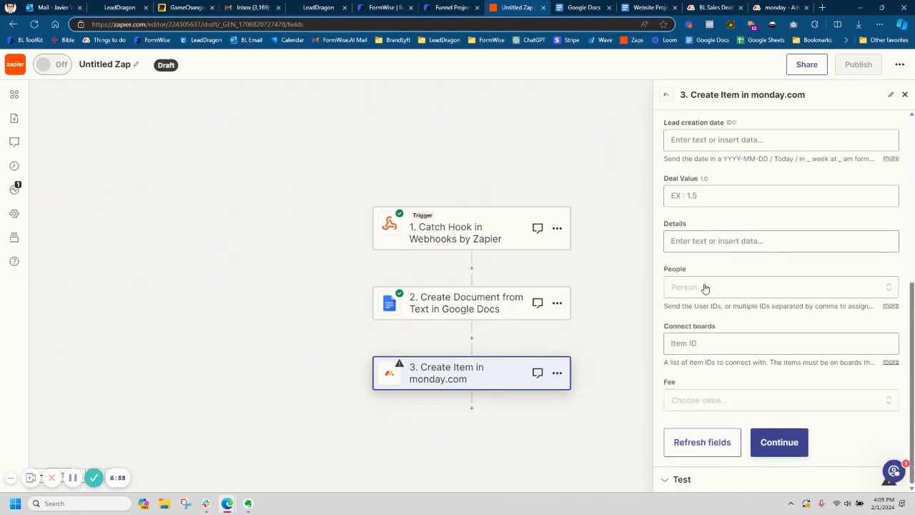
click(705, 287)
click(688, 391)
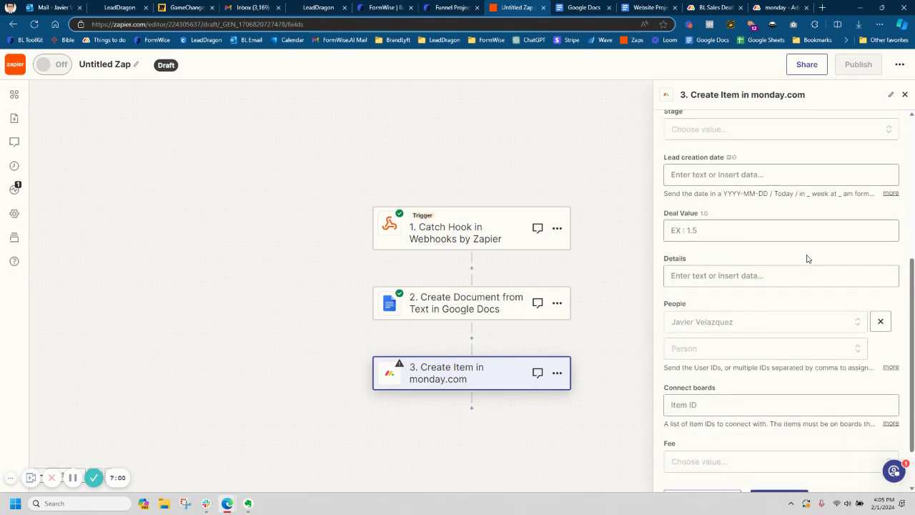
- Fill Details with Ai Response Steps 1, 2 and 3, then test the monday.com step
click(721, 300)
click(801, 390)
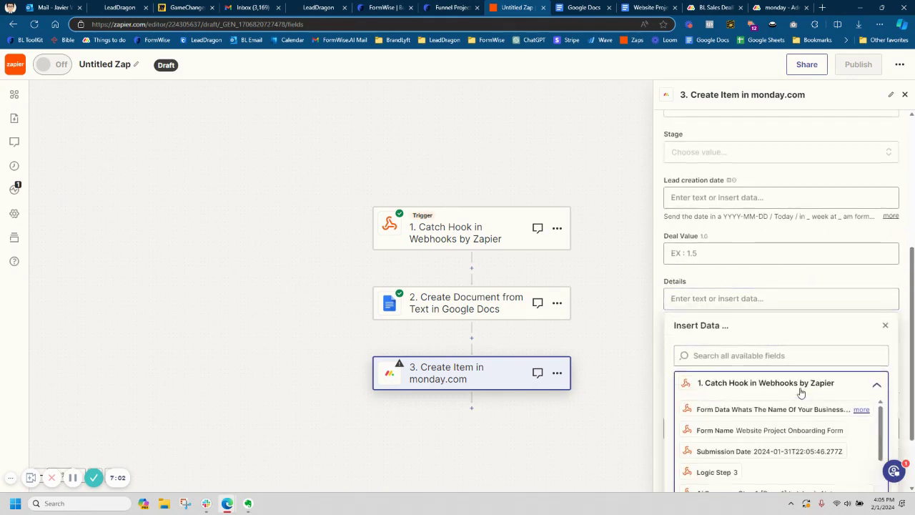
scroll(801, 392, down, 2)
click(786, 409)
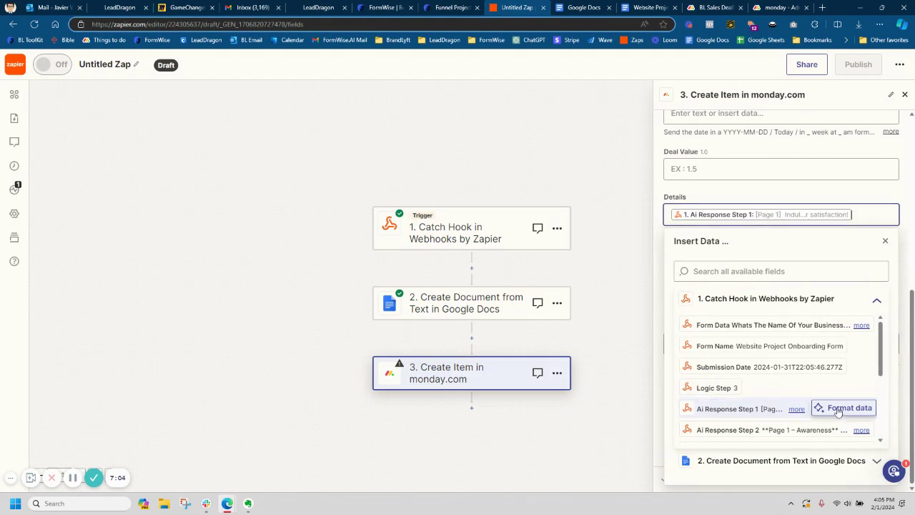
click(739, 430)
scroll(739, 436, down, 1)
click(739, 437)
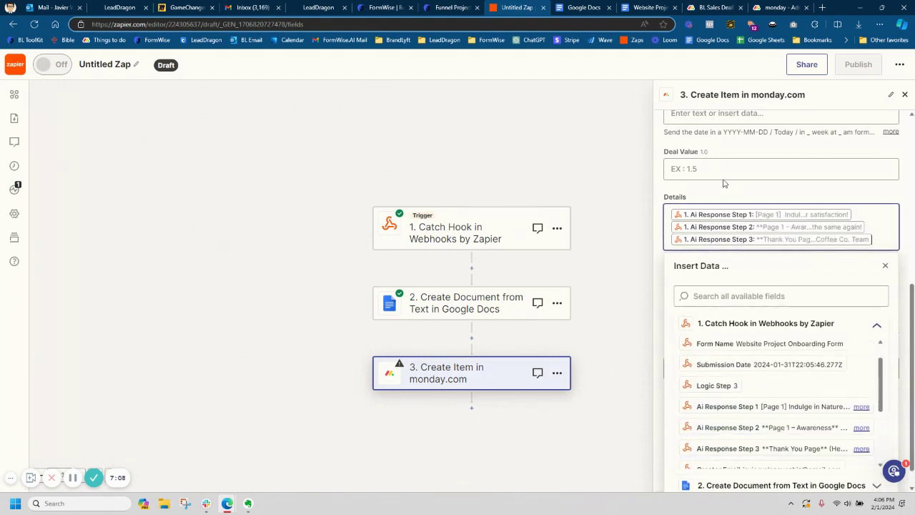
click(708, 204)
click(771, 468)
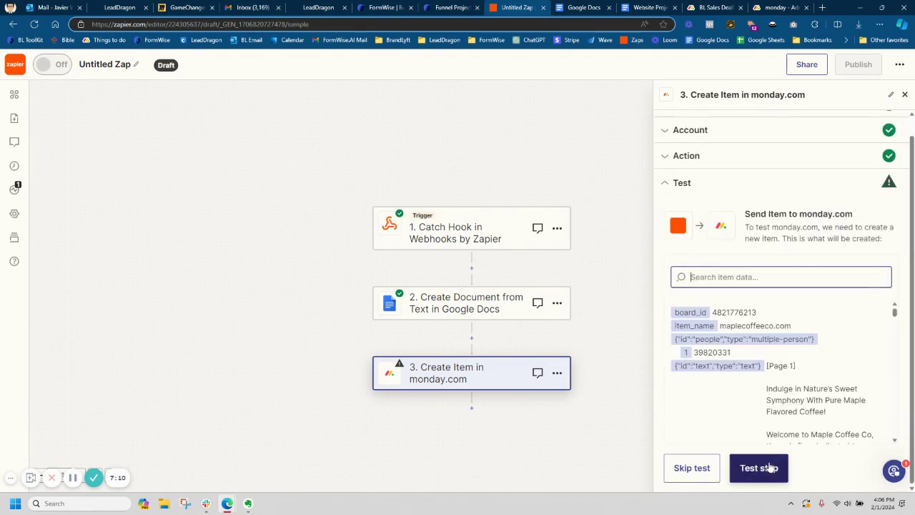
click(768, 467)
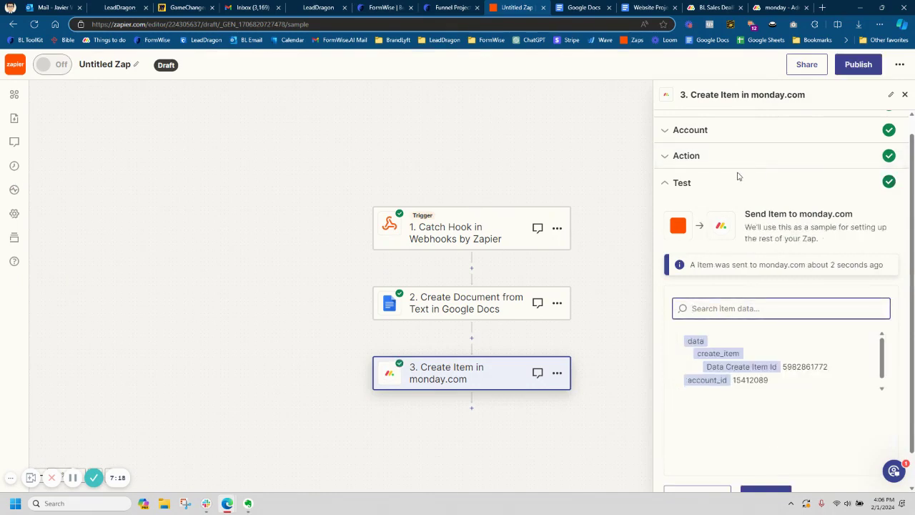
- Empty the Details field of the maplecoffeeco.com item on BL Sales DealFlow, then go back to Zapier
mouse_move(768, 5)
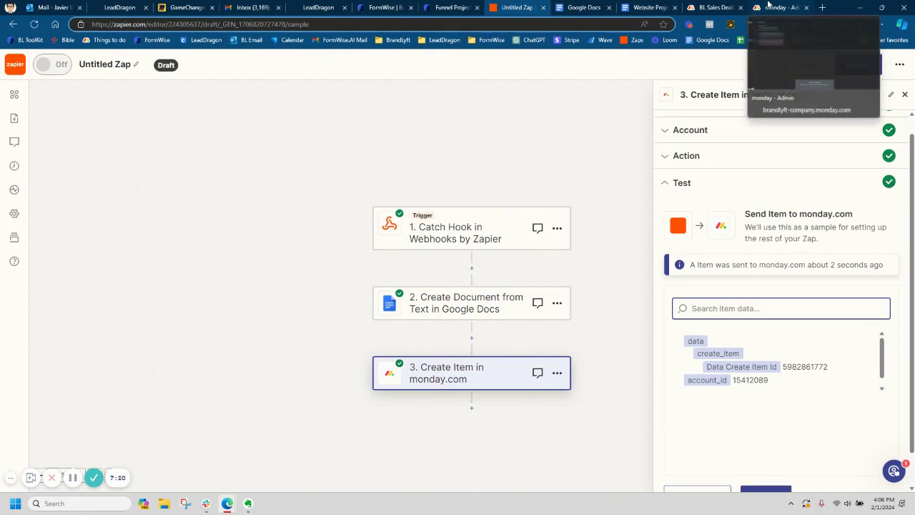
click(712, 7)
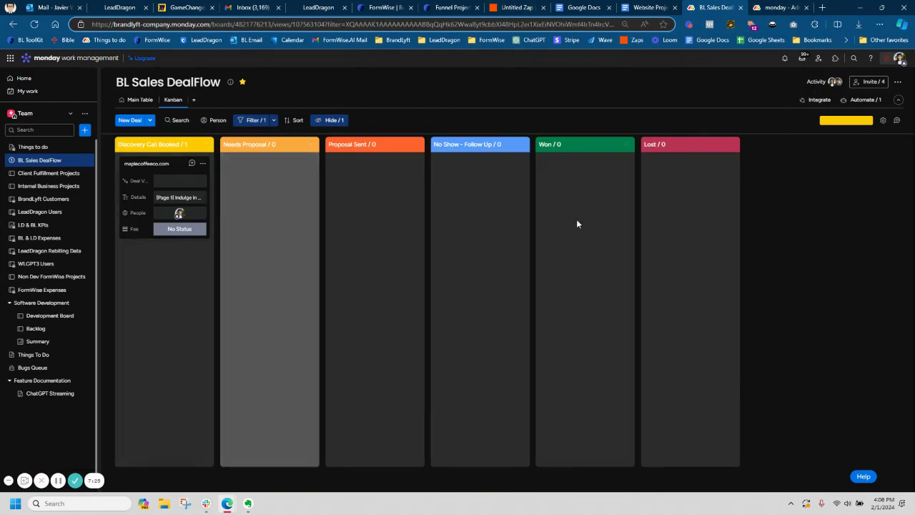
click(181, 176)
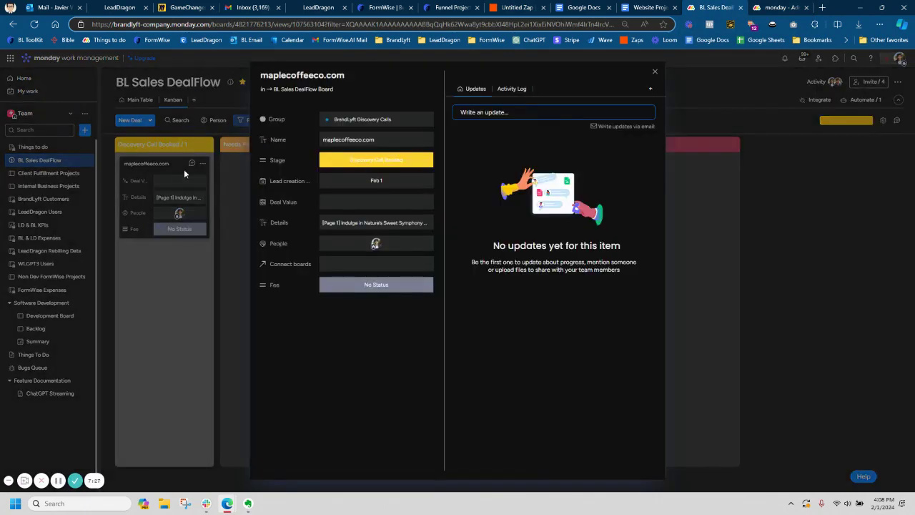
click(359, 223)
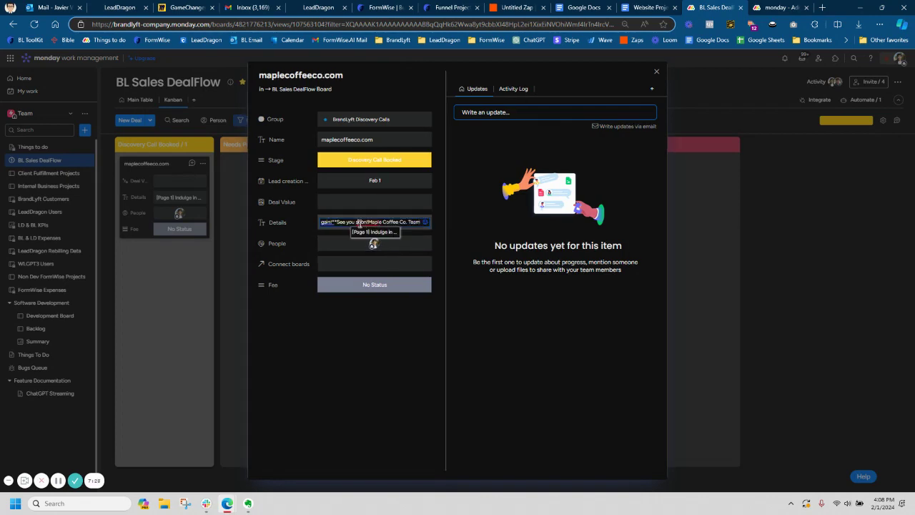
triple_click(360, 222)
key(BackSpace)
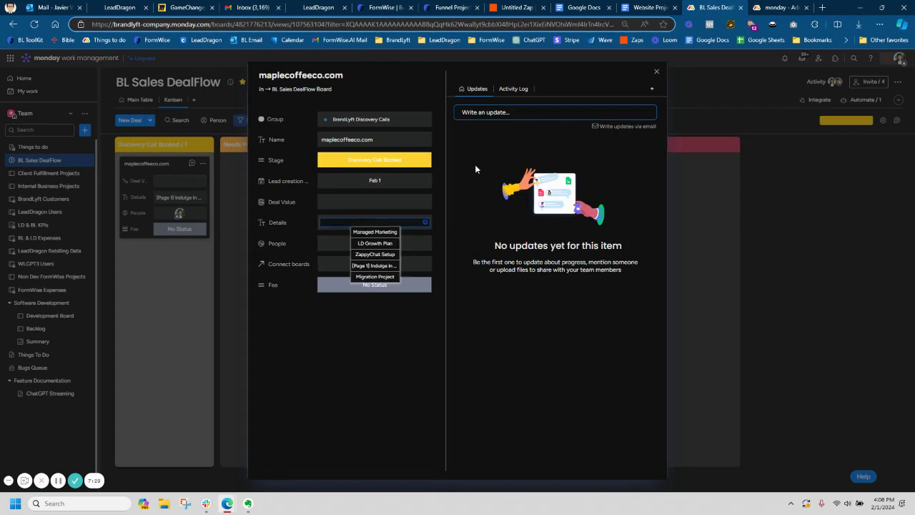
click(494, 240)
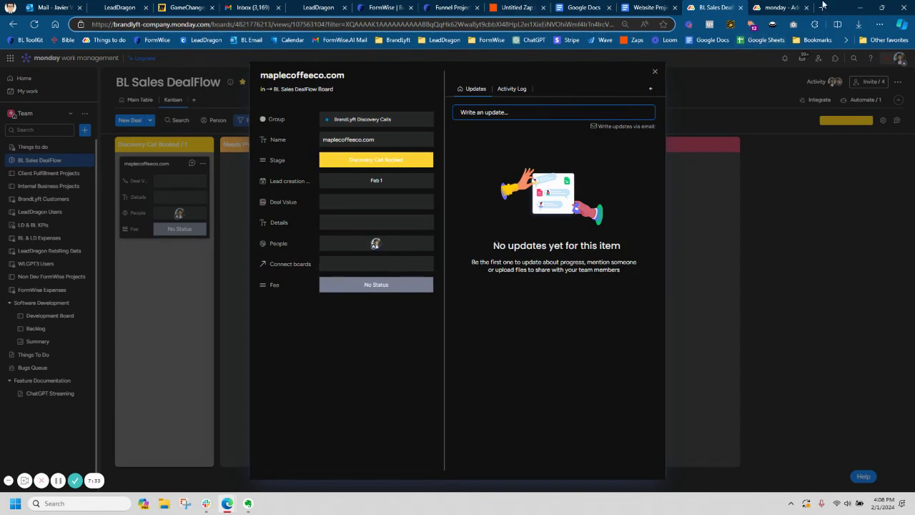
click(517, 7)
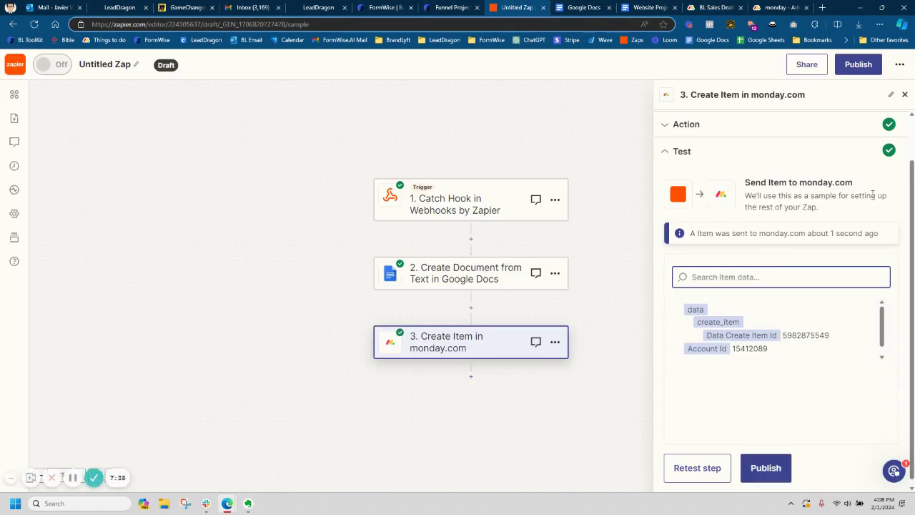
- Add a Kajabi step with the Create Form Submission event directly after the webhook trigger
click(904, 95)
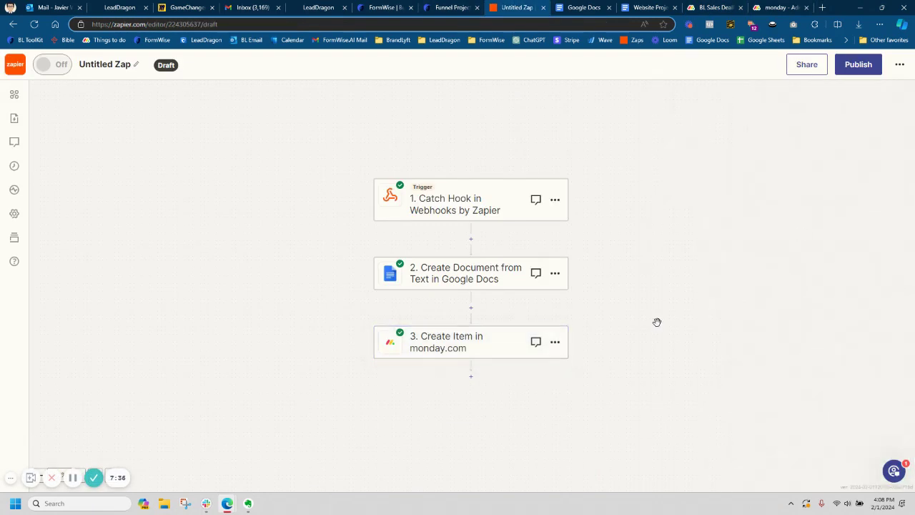
click(471, 239)
text(k)
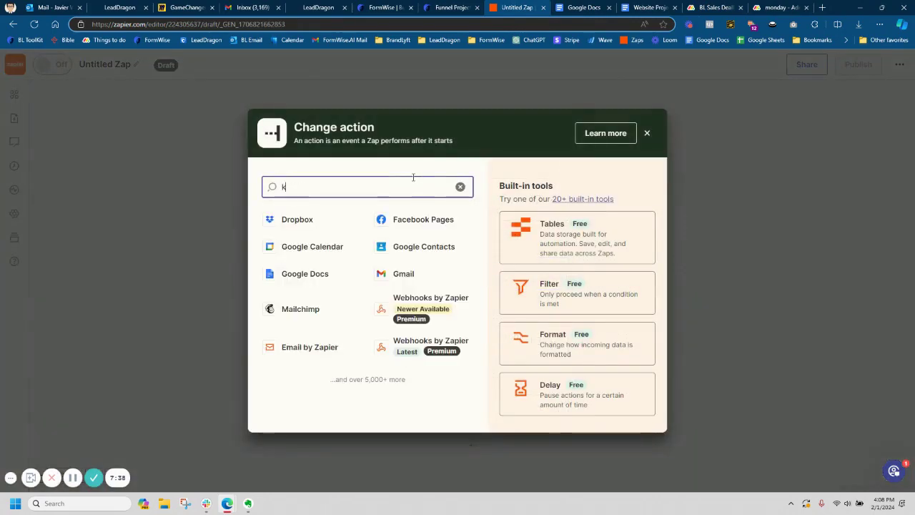
text(ajabi)
click(301, 221)
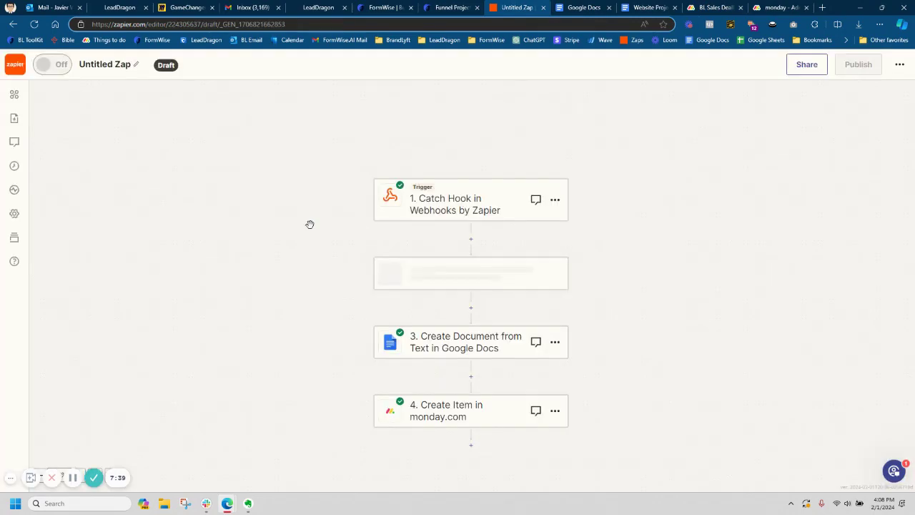
click(789, 215)
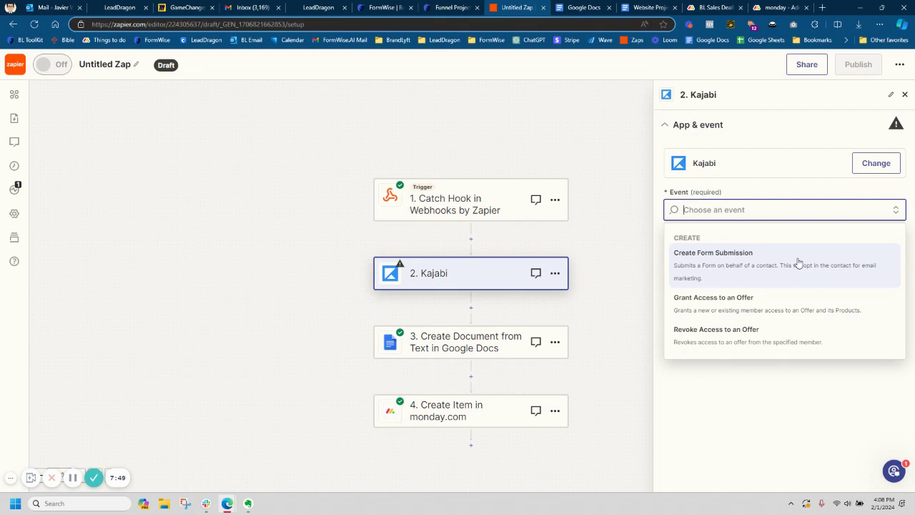
click(799, 263)
click(761, 259)
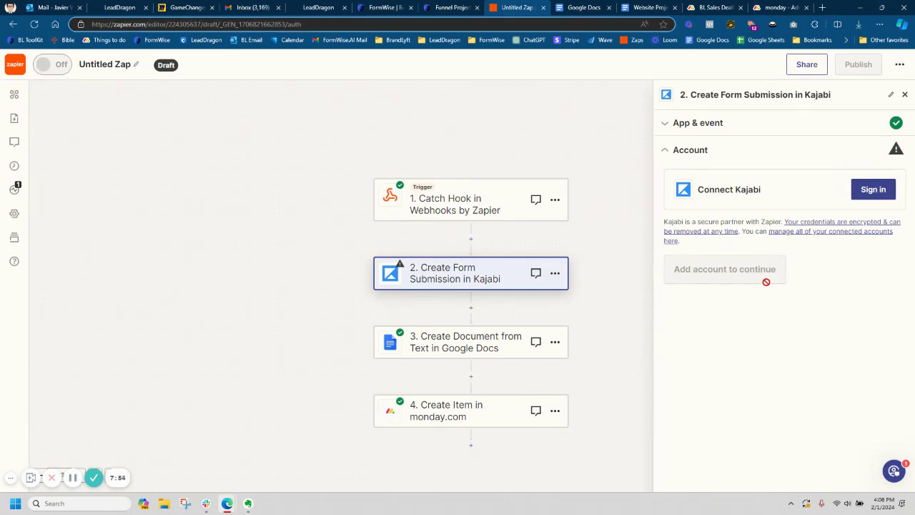
click(503, 199)
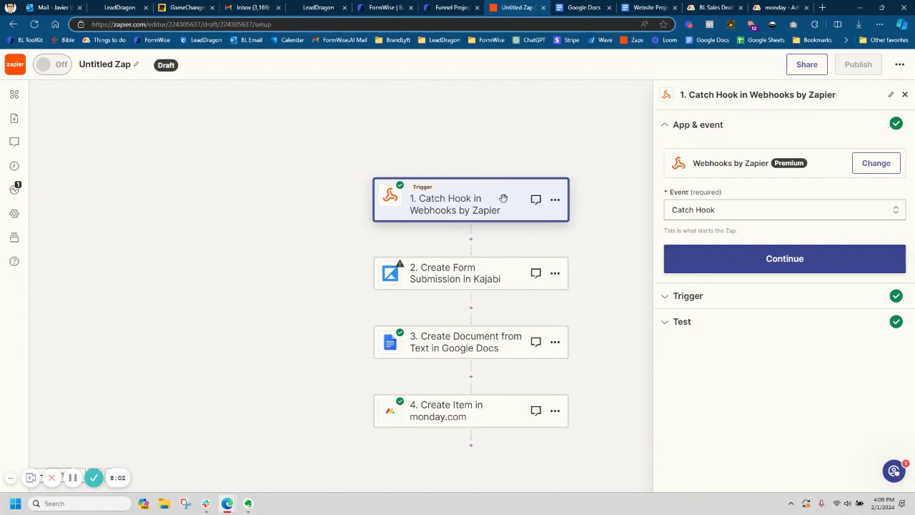
- Insert a new empty action step between the trigger and step 2
click(471, 238)
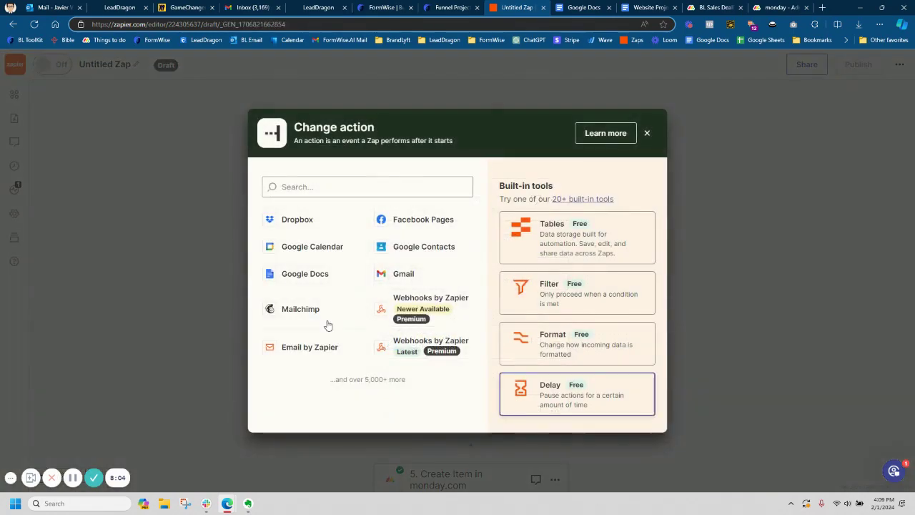